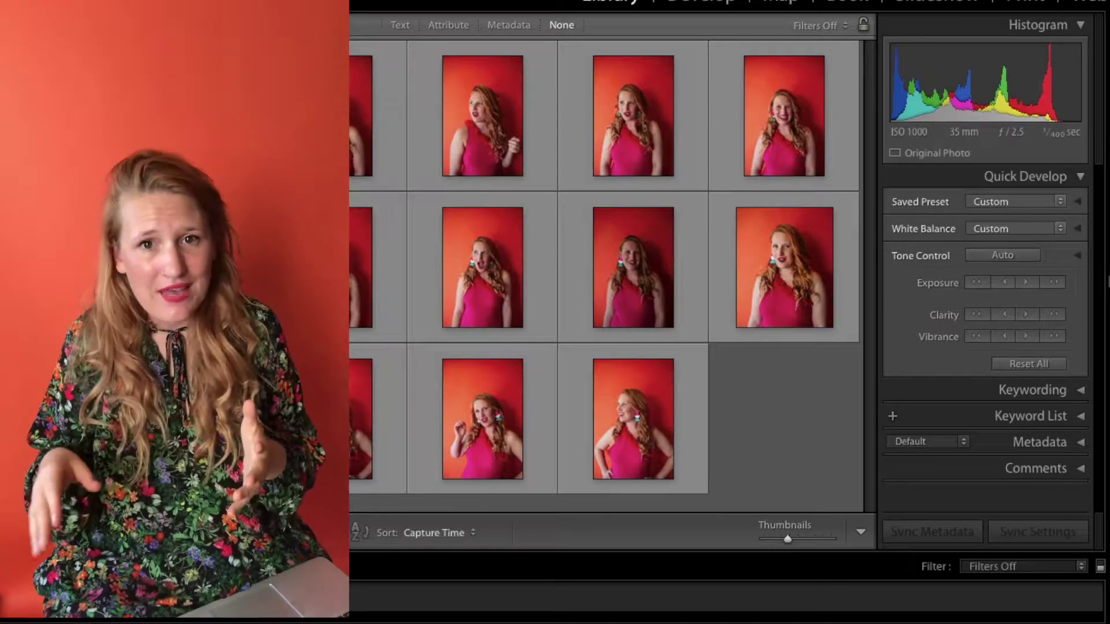
Import the four CR2 photos (Golden Gate, two desert rainbows, beach portrait) into the Library
{"action": "key", "text": "ctrl+shift+i"}
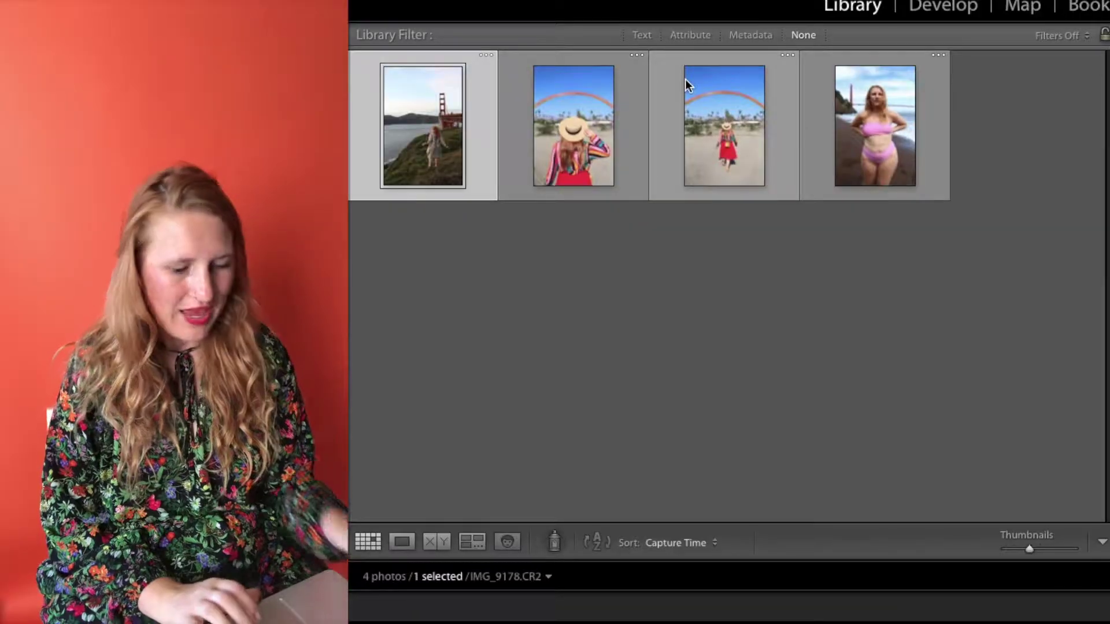
Select the first straw-hat desert rainbow photo and bring it into Develop
{"action": "left_click", "coordinate": [574, 107]}
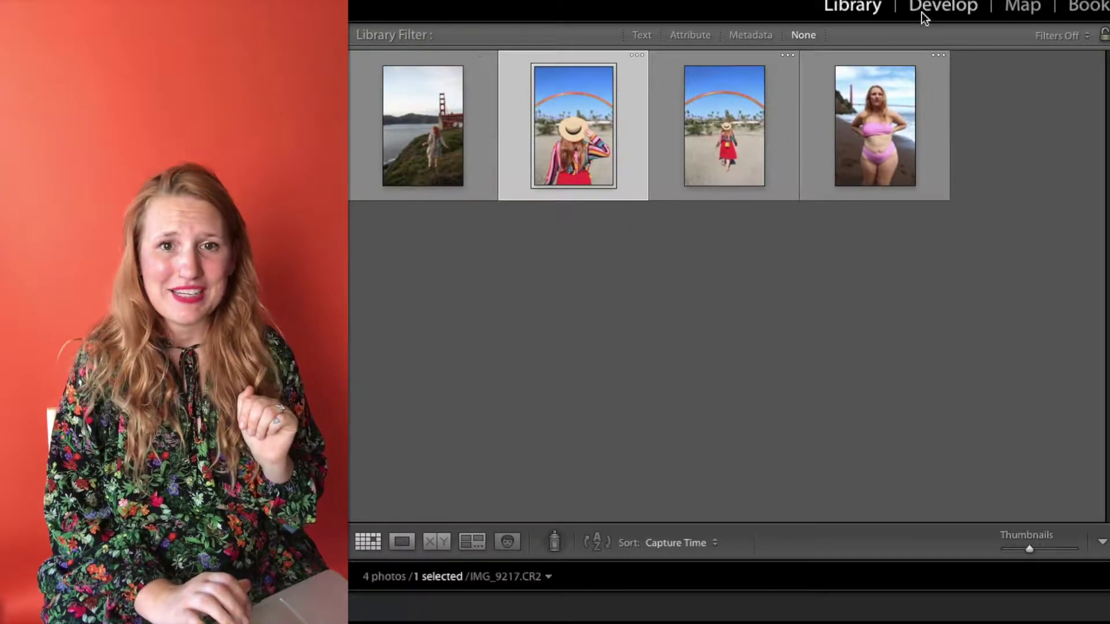
{"action": "left_click", "coordinate": [922, 15]}
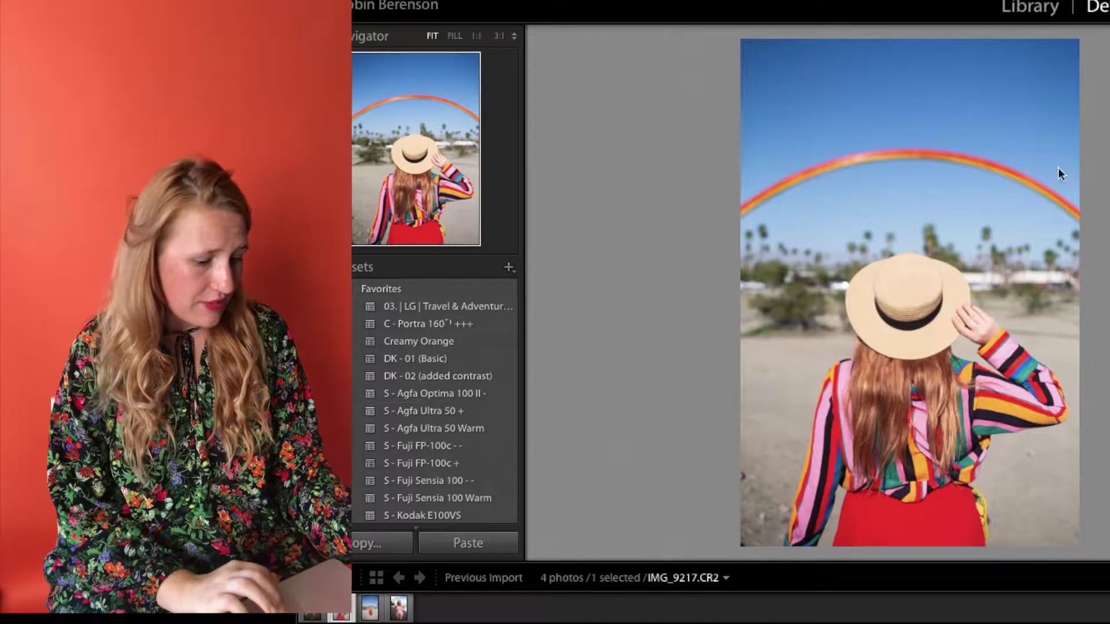
Try the DK - 01 (Basic), Kodak E100VS and Creamy Orange film presets on the photo
{"action": "left_click", "coordinate": [440, 358]}
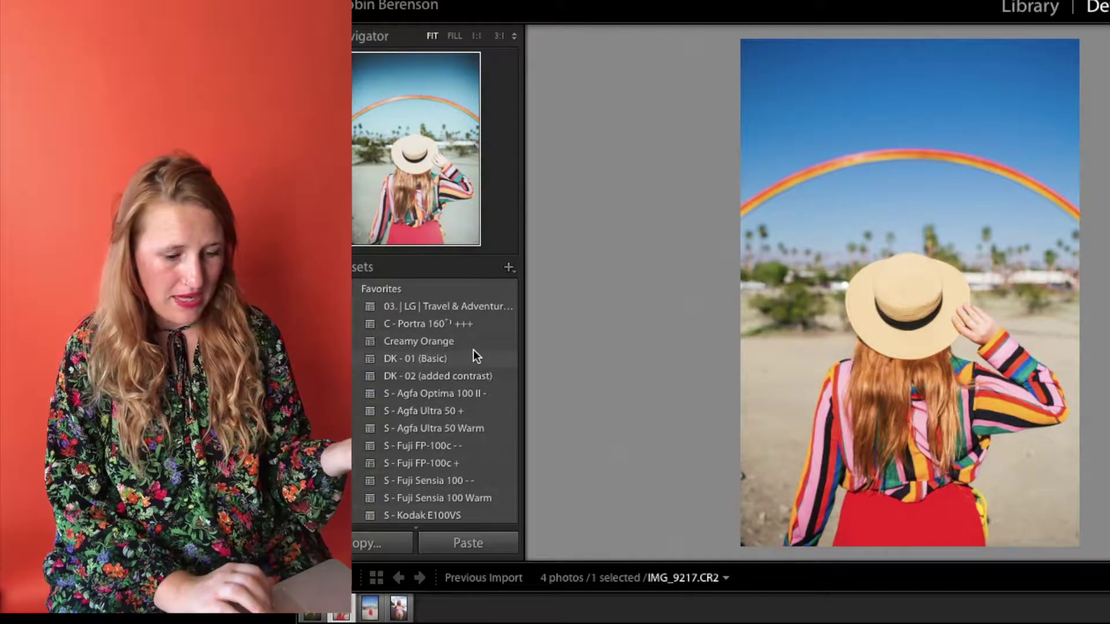
{"action": "left_click", "coordinate": [473, 350]}
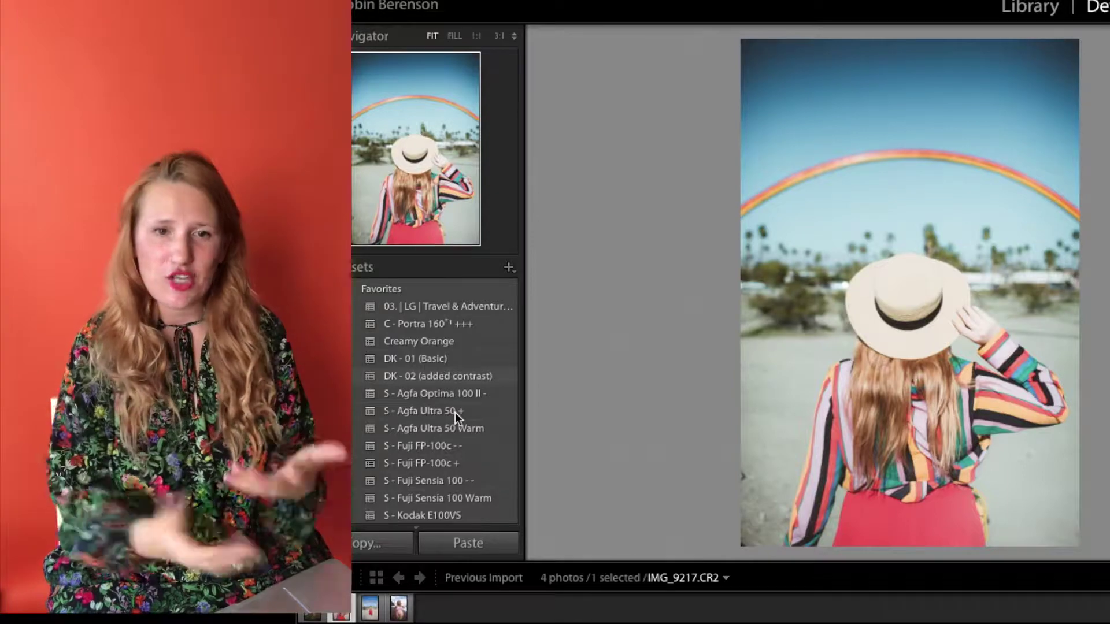
{"action": "scroll", "coordinate": [455, 412], "scroll_direction": "down", "scroll_amount": 3}
{"action": "left_click", "coordinate": [464, 428]}
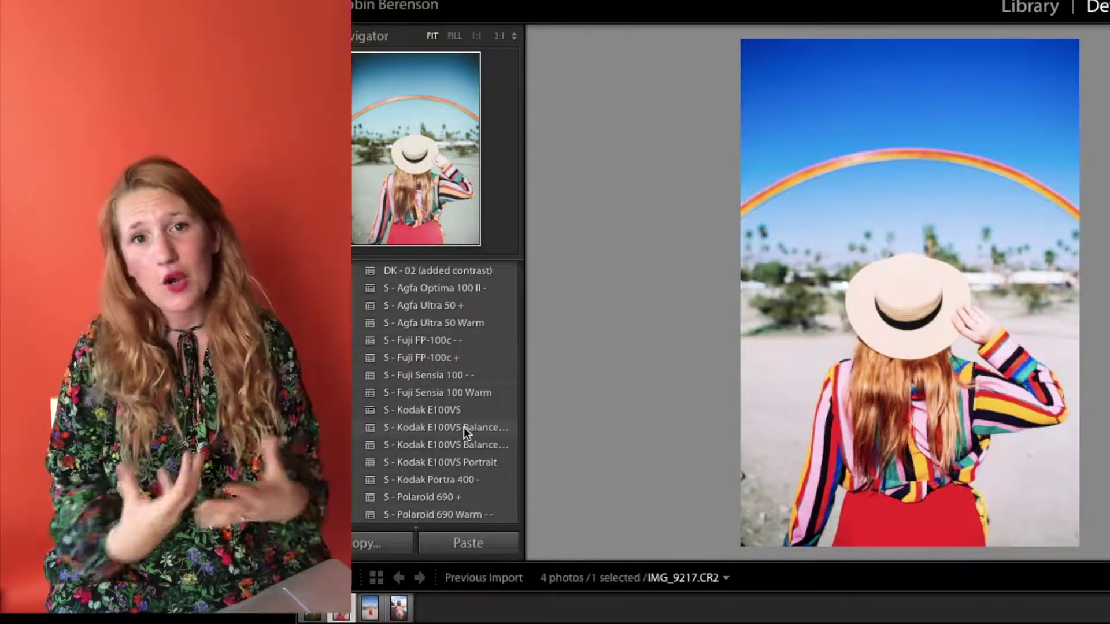
{"action": "left_click", "coordinate": [464, 442]}
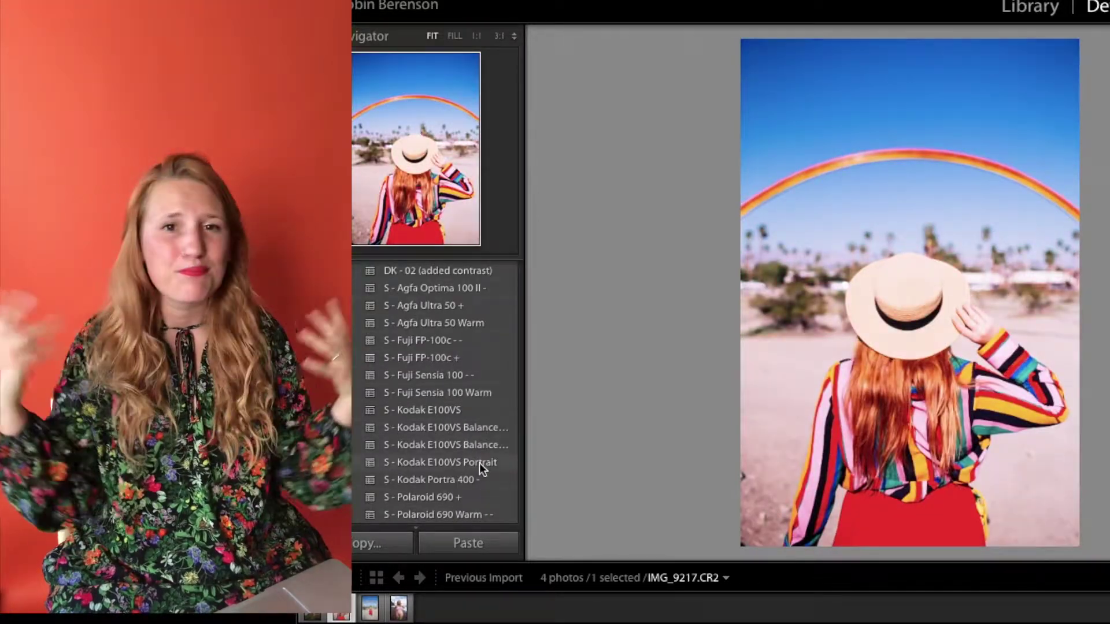
{"action": "left_click", "coordinate": [479, 463]}
{"action": "scroll", "coordinate": [458, 381], "scroll_direction": "up", "scroll_amount": 4}
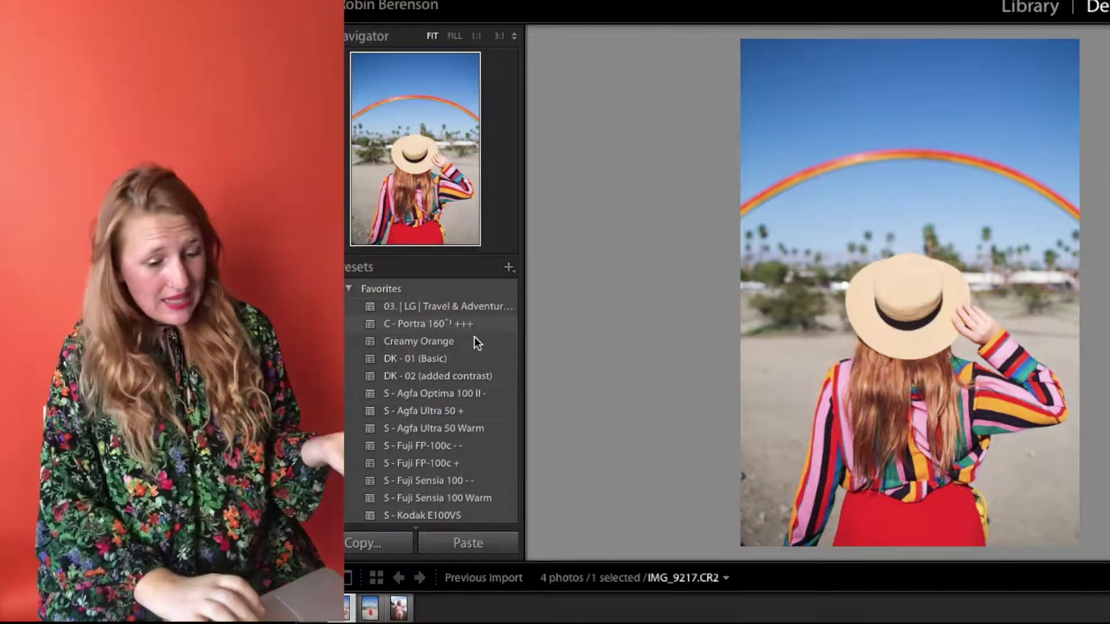
{"action": "left_click", "coordinate": [488, 337]}
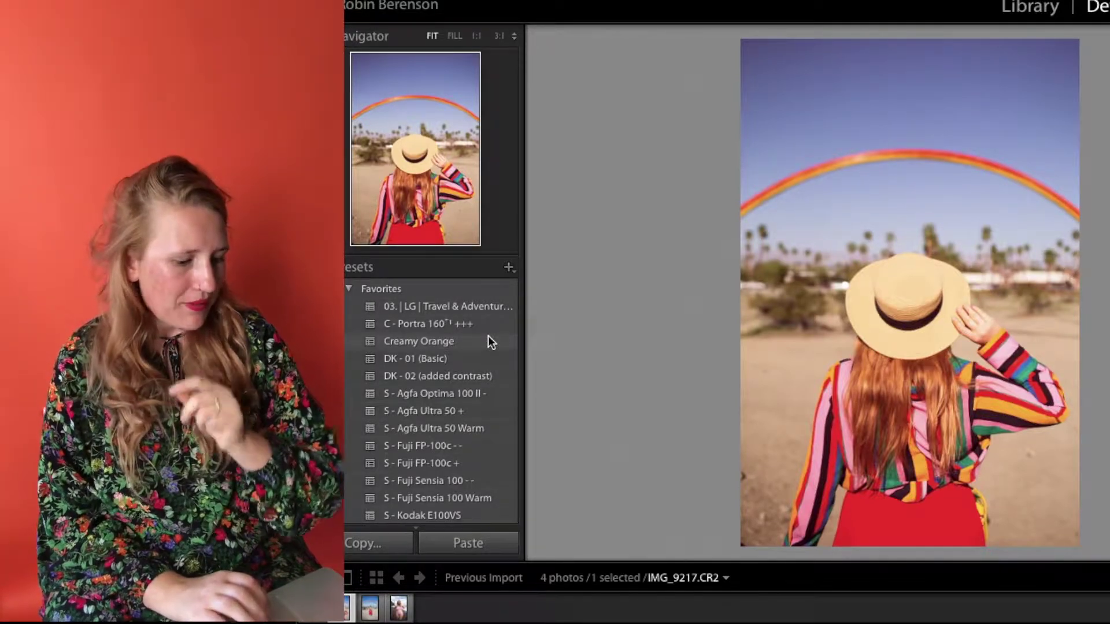
Apply the C - Portra 160+1 +++ film preset to the rainbow photo
{"action": "left_click", "coordinate": [483, 326]}
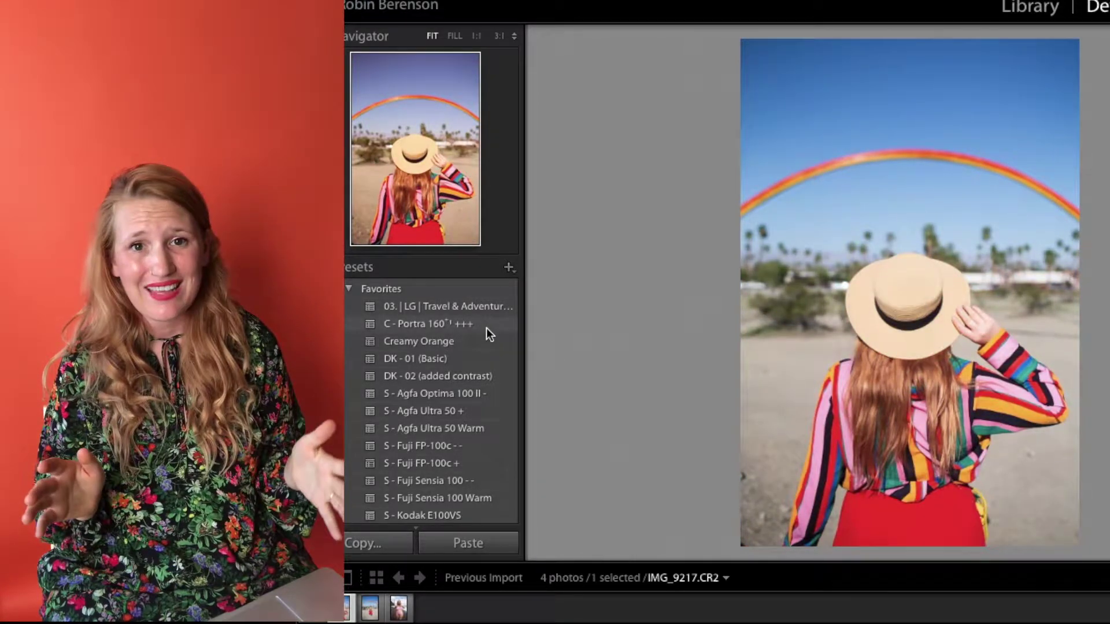
{"action": "left_click", "coordinate": [486, 329]}
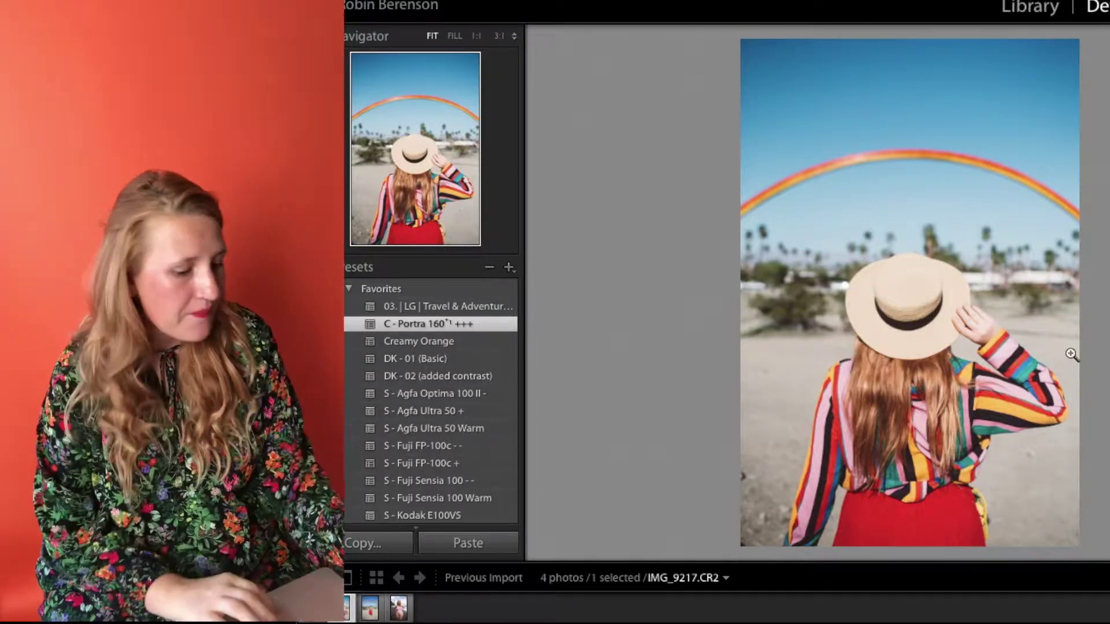
{"action": "key", "text": "d"}
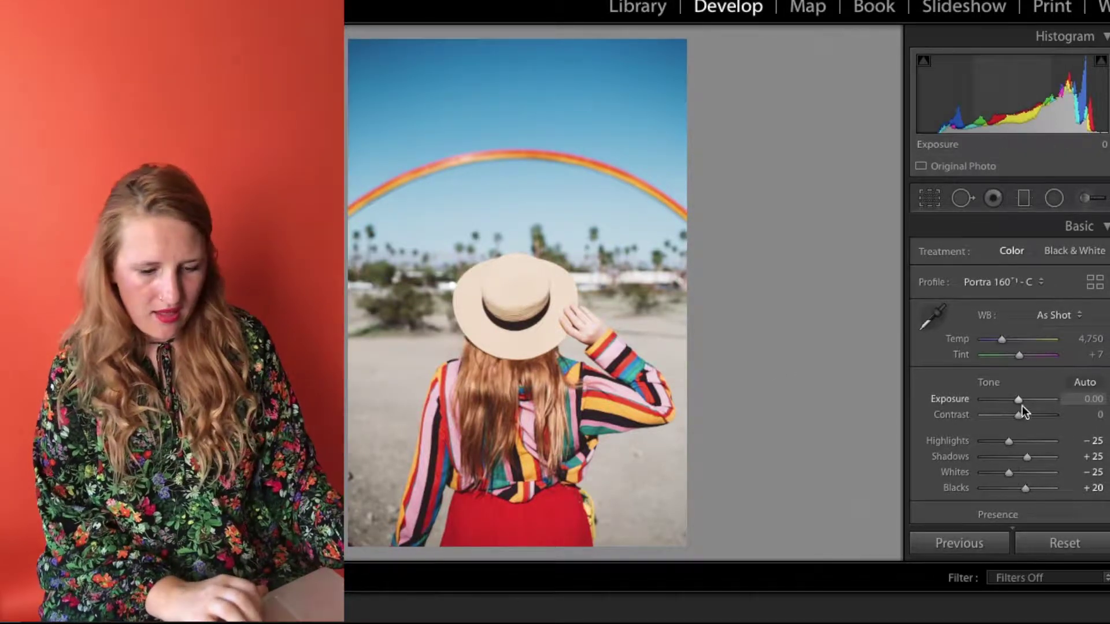
Set Exposure -0.60, Highlights -99, Shadows +85, Whites +4 and Blacks +14
{"action": "left_click_drag", "start_coordinate": [1021, 403], "coordinate": [1016, 401]}
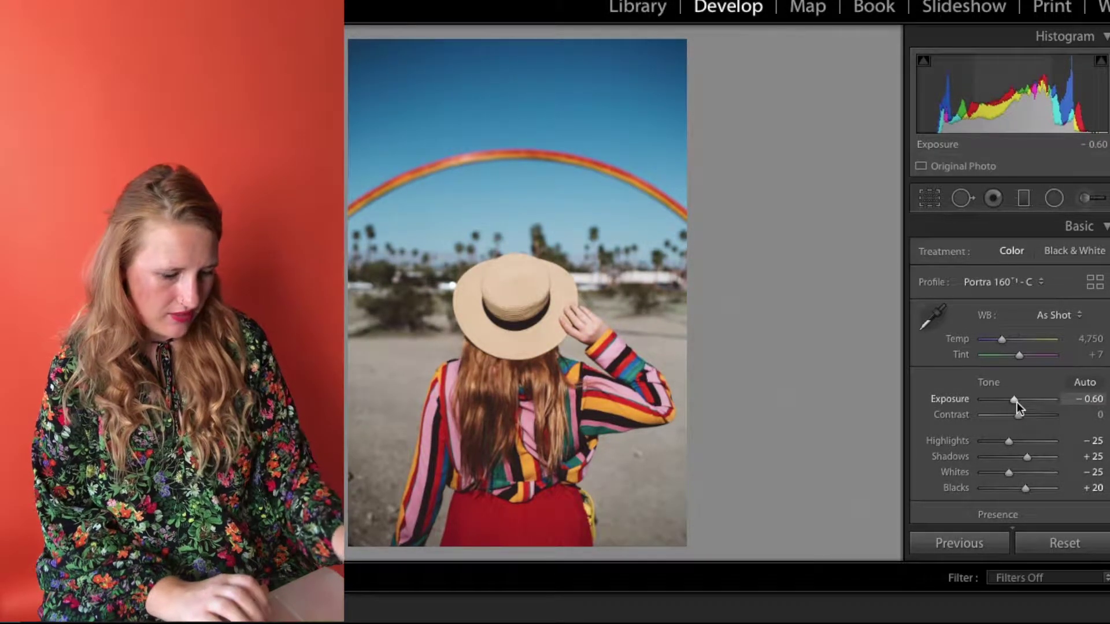
{"action": "key", "text": "XF86MonBrightnessUp"}
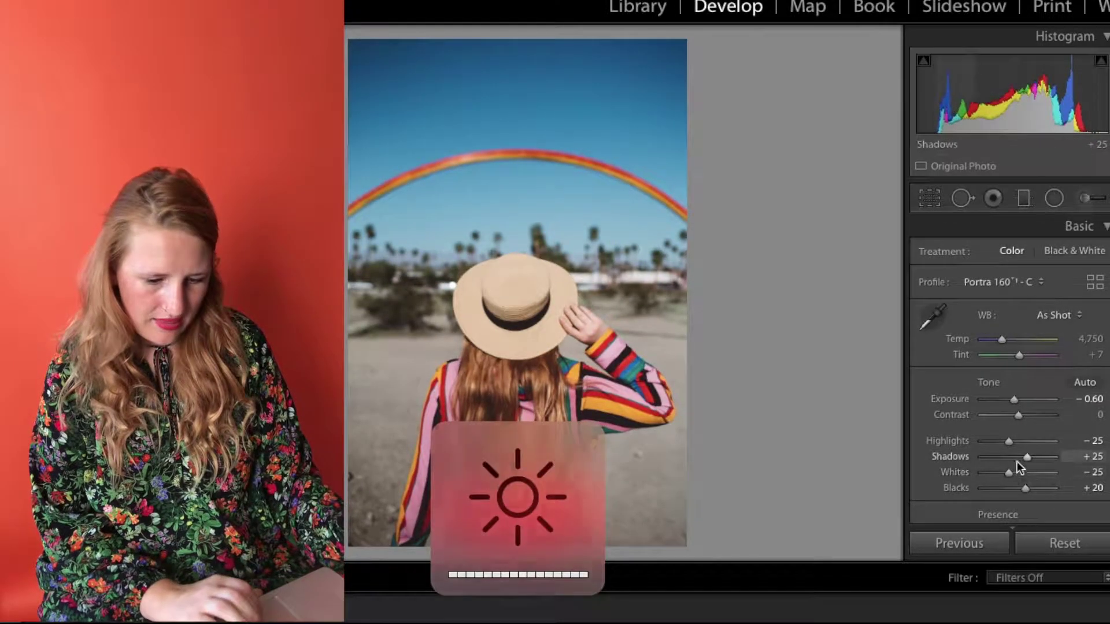
{"action": "left_click_drag", "start_coordinate": [988, 443], "coordinate": [982, 441]}
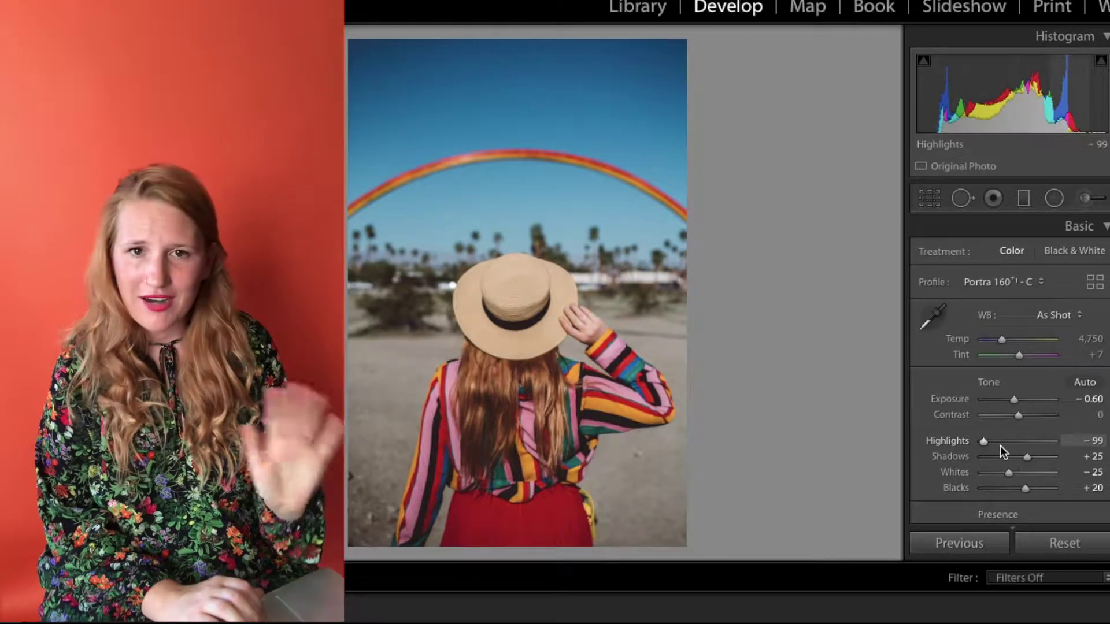
{"action": "left_click_drag", "start_coordinate": [1035, 457], "coordinate": [1048, 458]}
{"action": "left_click", "coordinate": [1021, 474]}
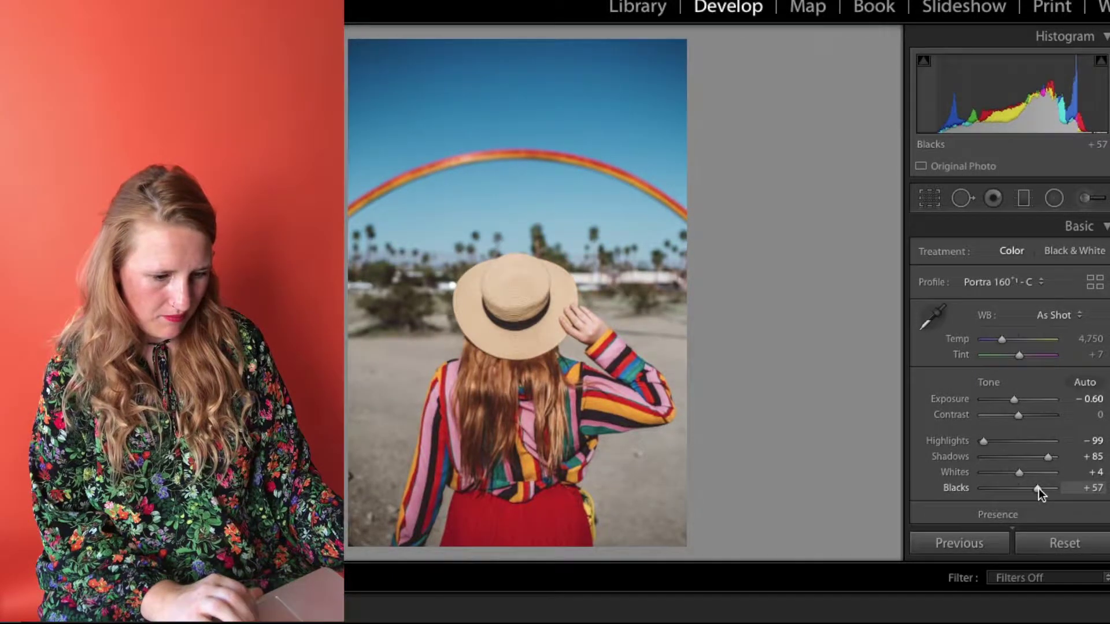
{"action": "left_click_drag", "start_coordinate": [1035, 488], "coordinate": [1024, 487]}
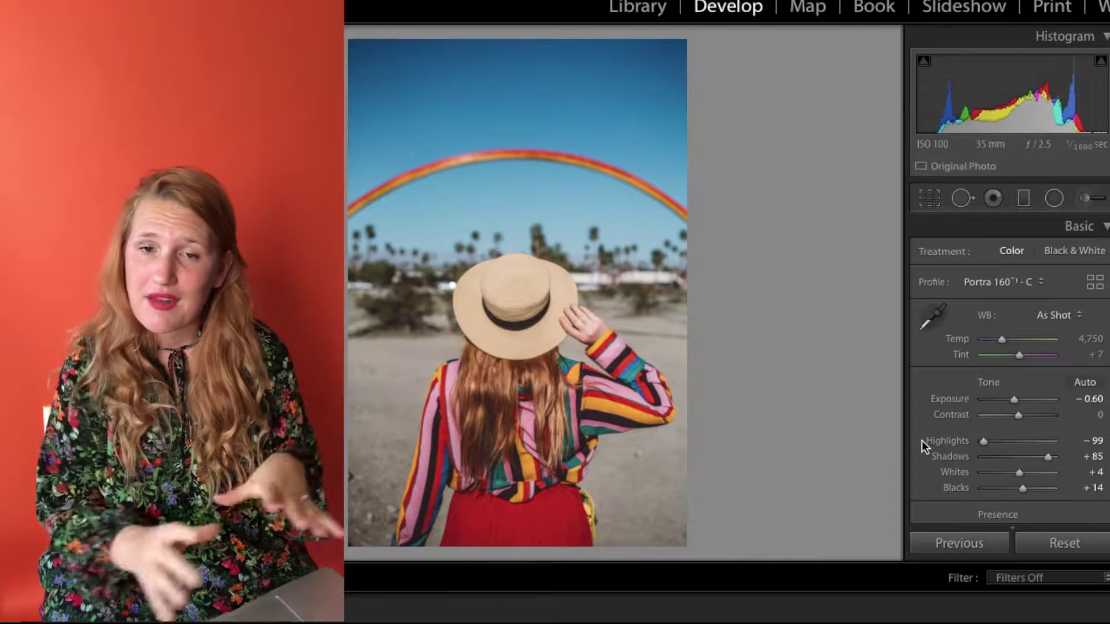
In Presence, settle Clarity at +7 after testing -5, and raise Vibrance to +55
{"action": "scroll", "coordinate": [1014, 393], "scroll_direction": "down", "scroll_amount": 8}
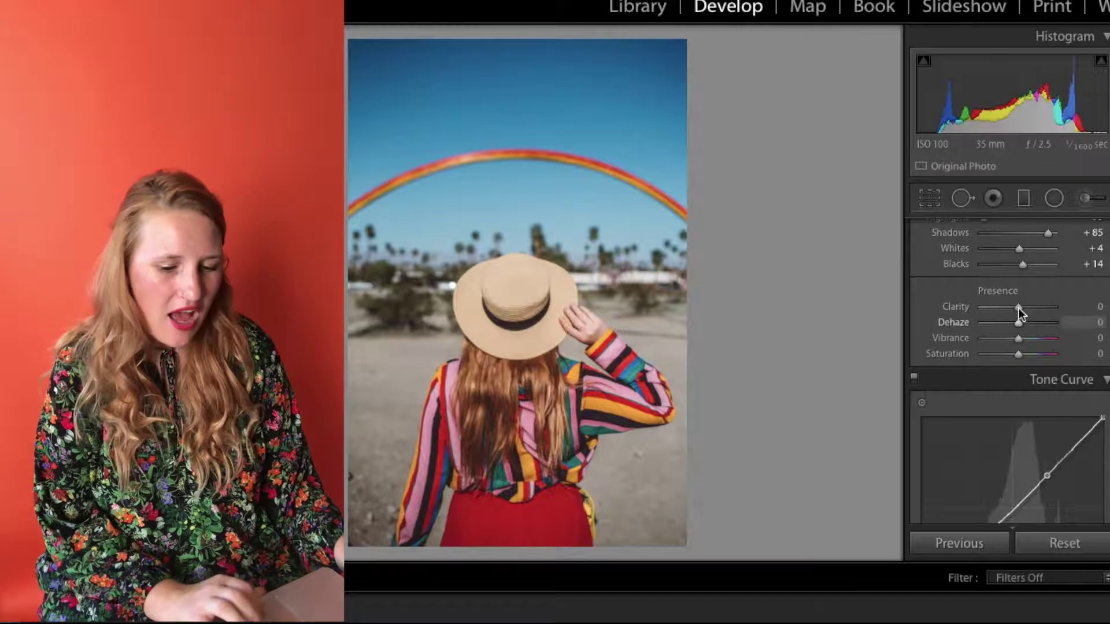
{"action": "left_click_drag", "start_coordinate": [1017, 307], "coordinate": [1019, 307]}
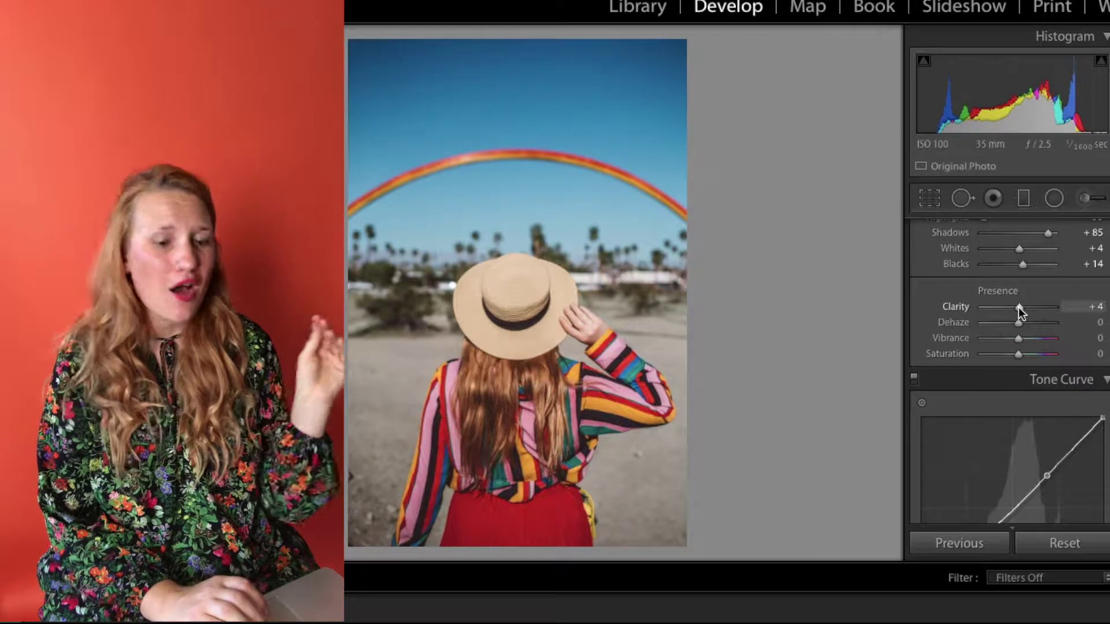
{"action": "left_click_drag", "start_coordinate": [1019, 307], "coordinate": [1016, 307]}
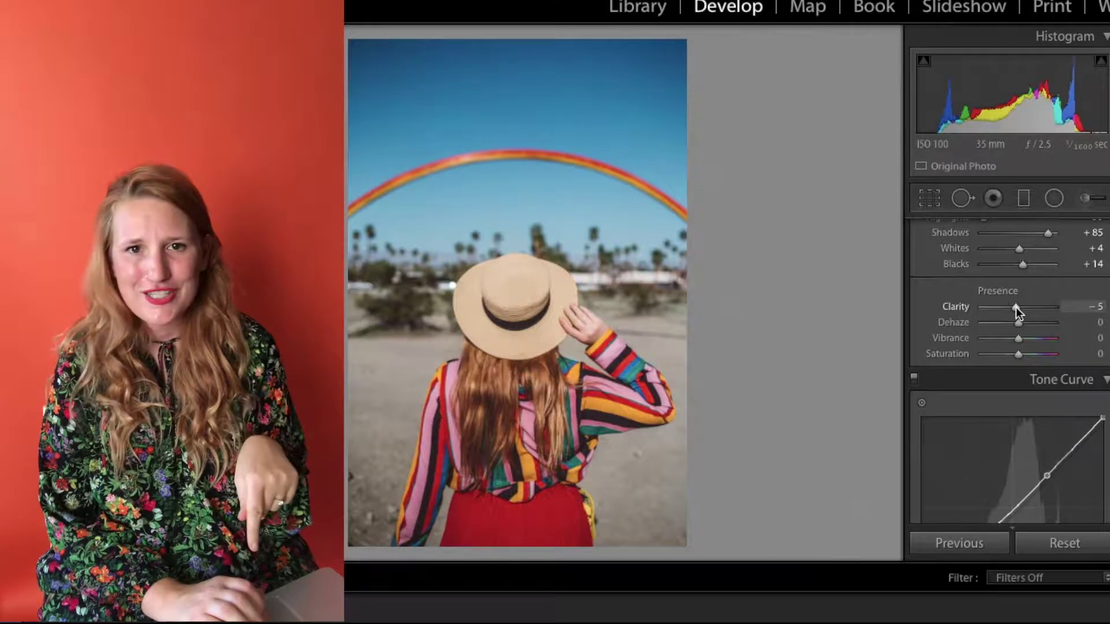
{"action": "left_click_drag", "start_coordinate": [1015, 307], "coordinate": [1027, 338]}
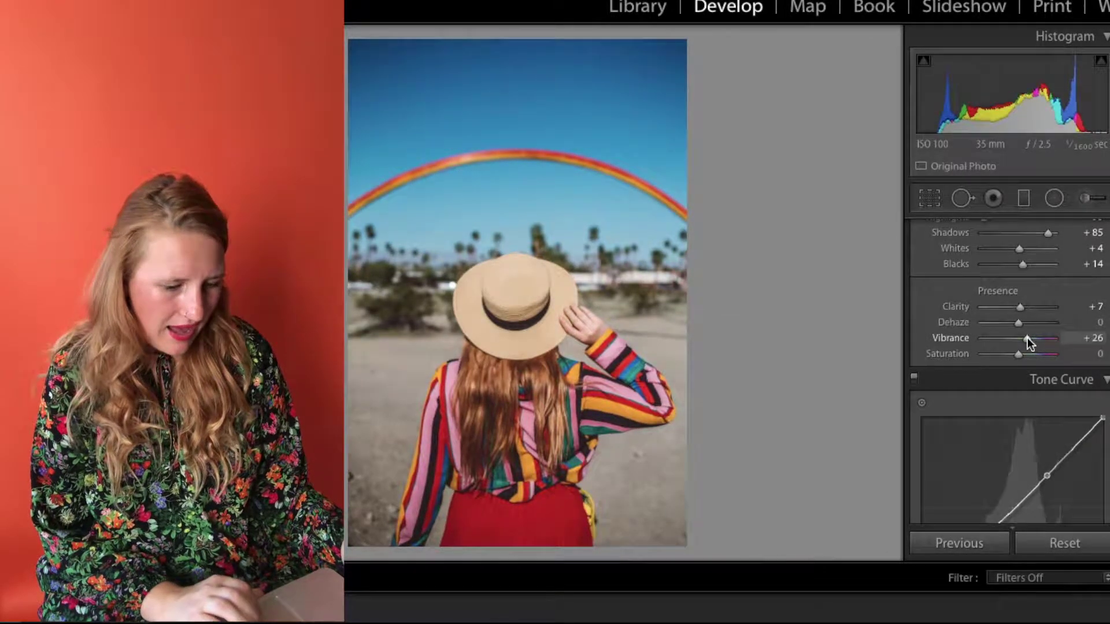
{"action": "mouse_move", "coordinate": [1028, 340]}
{"action": "left_mouse_down"}
{"action": "mouse_move", "coordinate": [1036, 340]}
{"action": "mouse_move", "coordinate": [1019, 355]}
{"action": "left_mouse_up"}
Scroll the Develop panel past the Tone Curve to the HSL/Color and Split Toning sections
{"action": "scroll", "coordinate": [1019, 354], "scroll_direction": "down", "scroll_amount": 5}
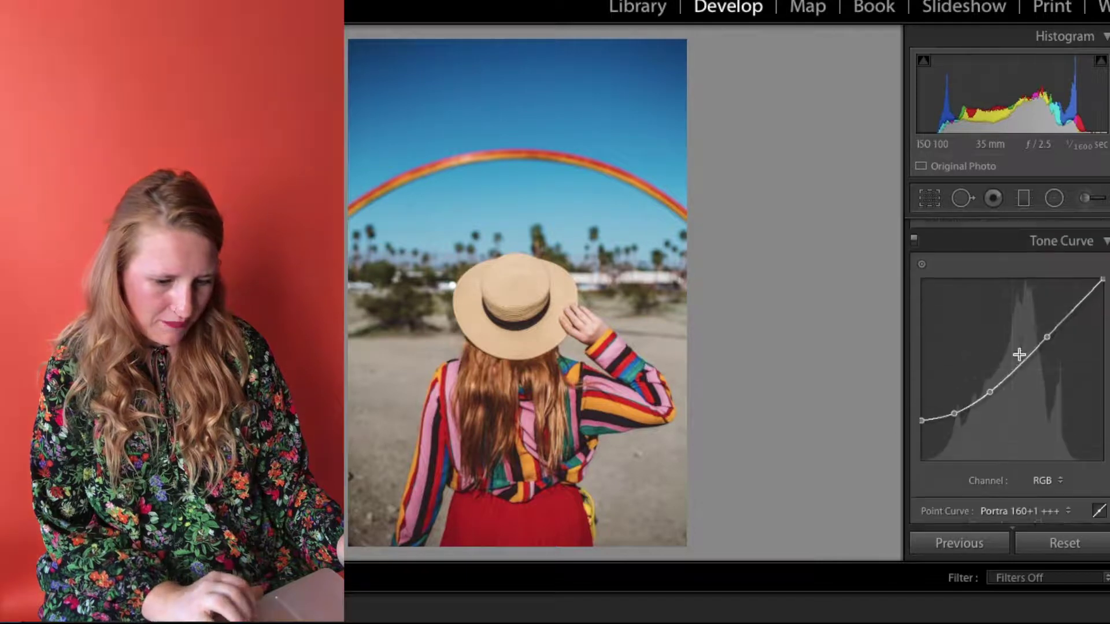
{"action": "scroll", "coordinate": [1019, 360], "scroll_direction": "down", "scroll_amount": 3}
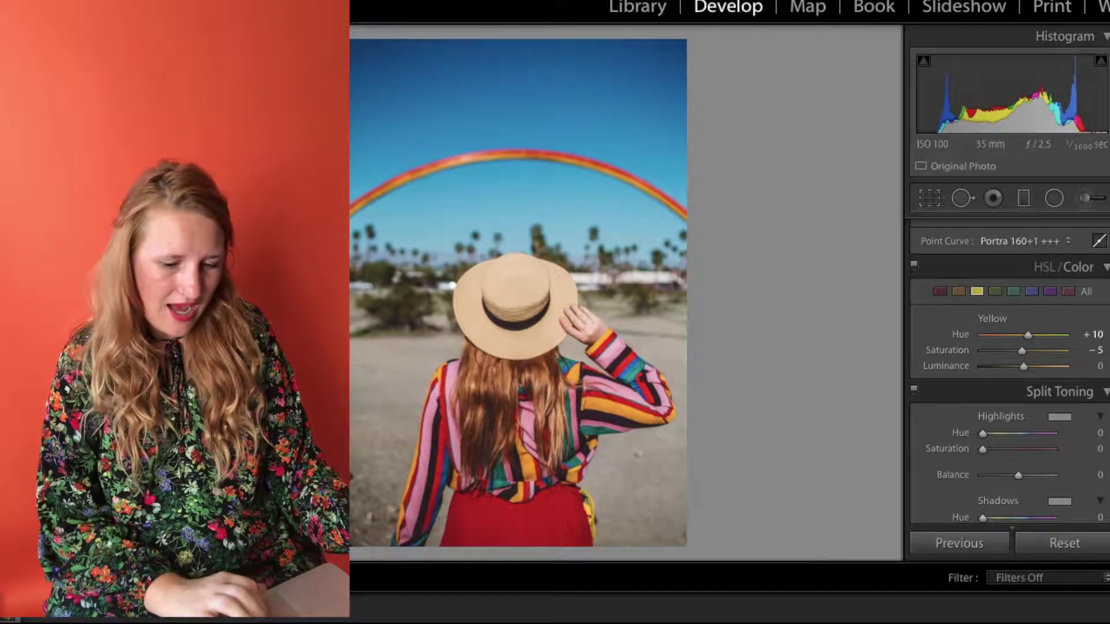
Select the Orange range, boost its saturation to +32 and set luminance to +5
{"action": "left_click", "coordinate": [959, 291]}
{"action": "left_click_drag", "start_coordinate": [1033, 353], "coordinate": [1037, 352]}
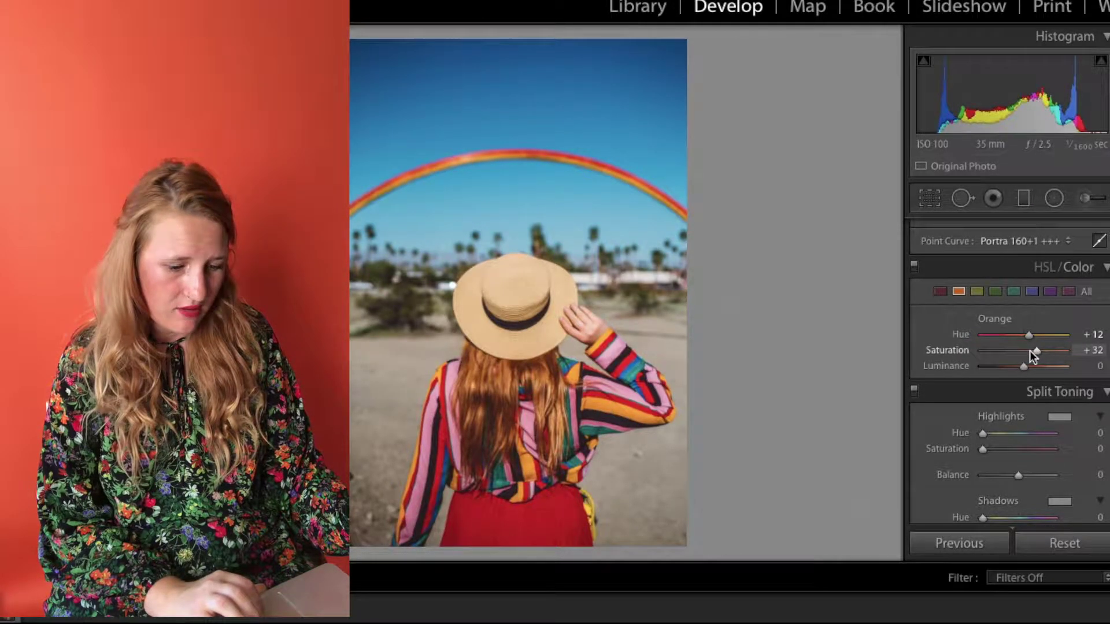
{"action": "left_click", "coordinate": [1037, 367]}
{"action": "left_click_drag", "start_coordinate": [1016, 362], "coordinate": [981, 365]}
Darken the orange luminance, settling at −14 to deepen the hat and hair
{"action": "left_click", "coordinate": [1051, 368]}
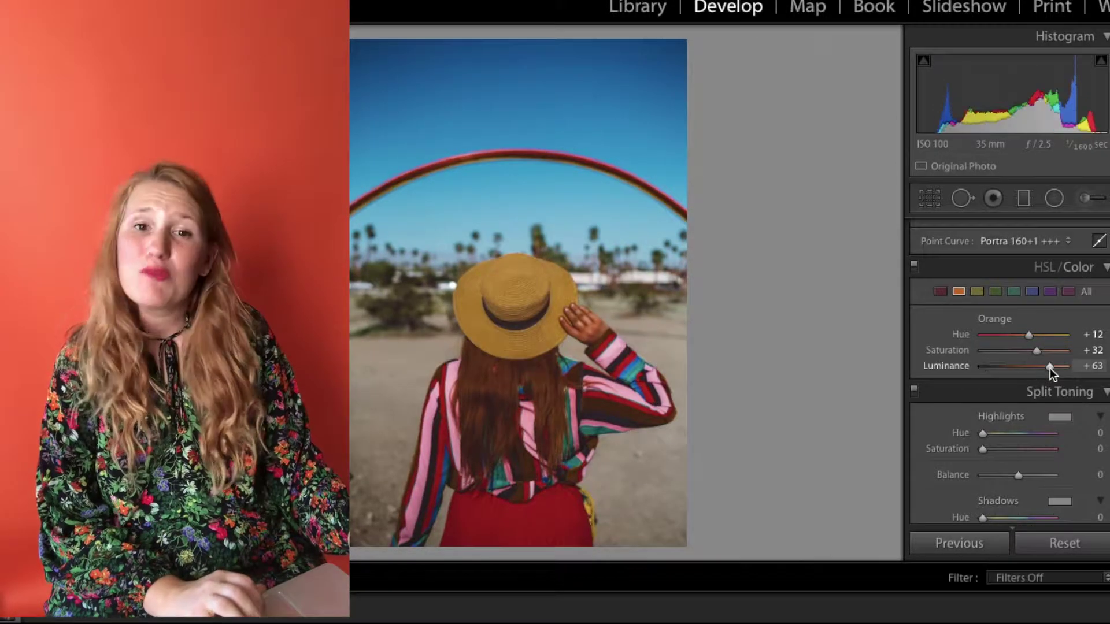
{"action": "left_click", "coordinate": [1012, 368]}
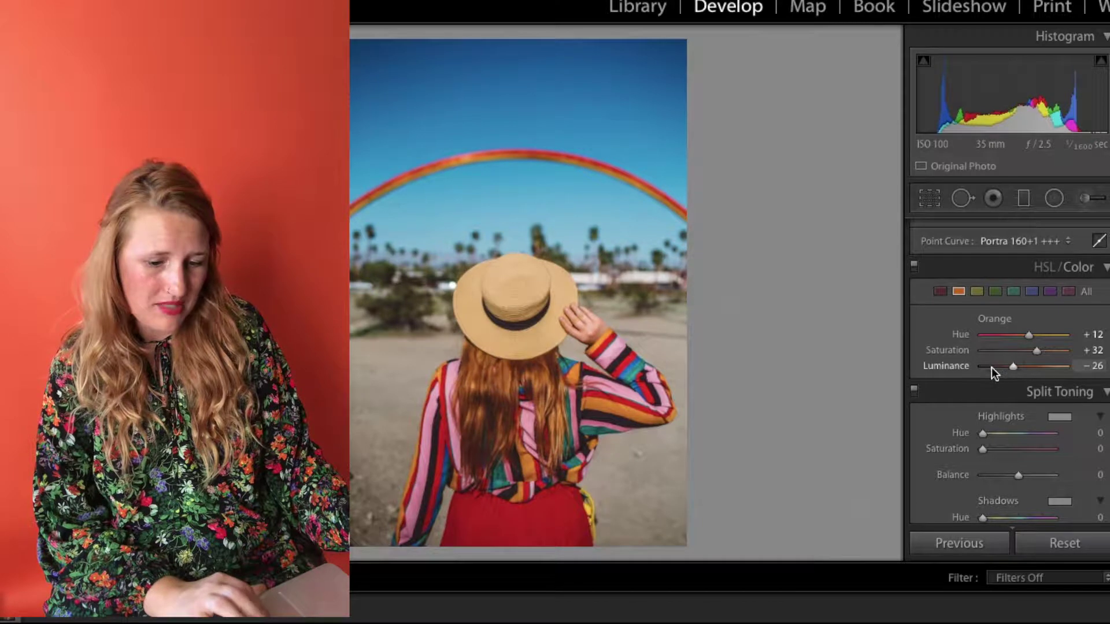
{"action": "left_click", "coordinate": [992, 367]}
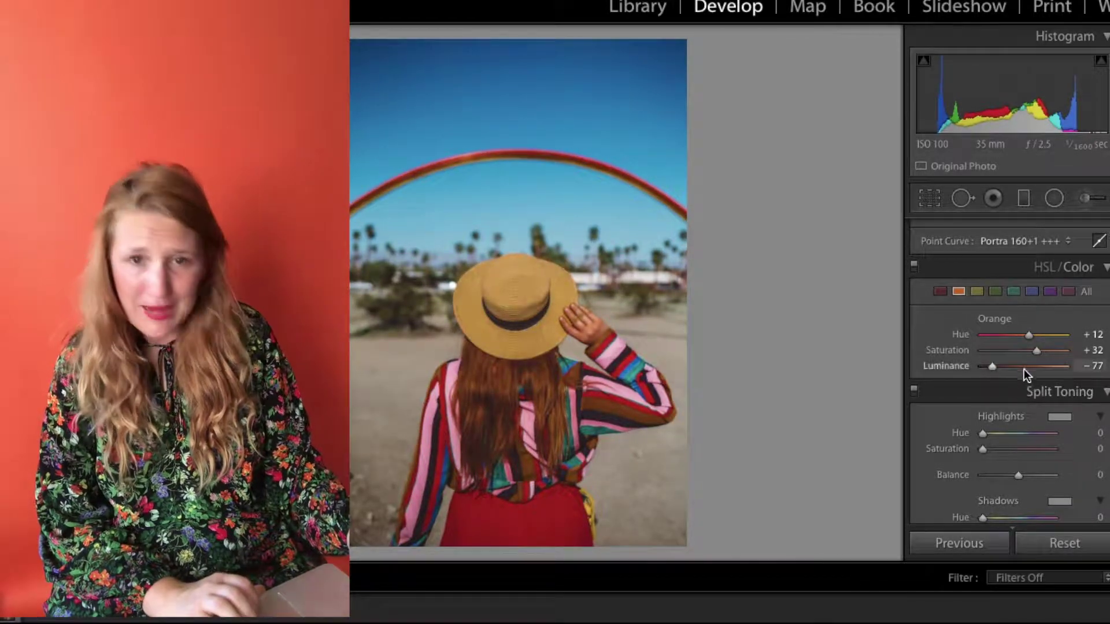
{"action": "left_click", "coordinate": [1024, 367]}
{"action": "left_click", "coordinate": [1016, 366]}
{"action": "left_click_drag", "start_coordinate": [1014, 367], "coordinate": [982, 367]}
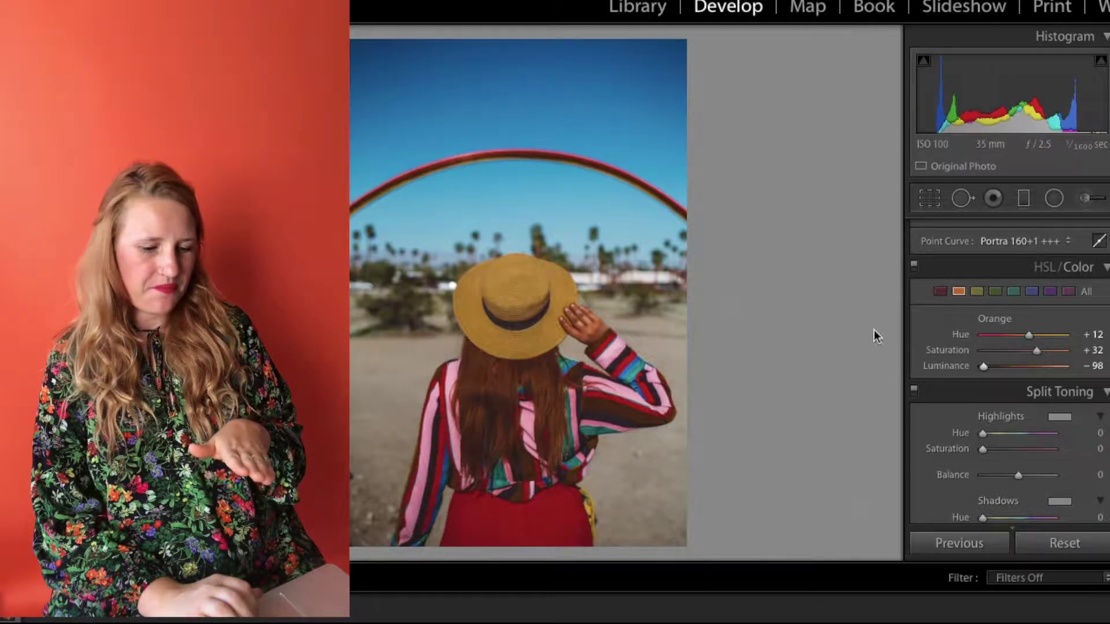
{"action": "left_click", "coordinate": [1000, 365]}
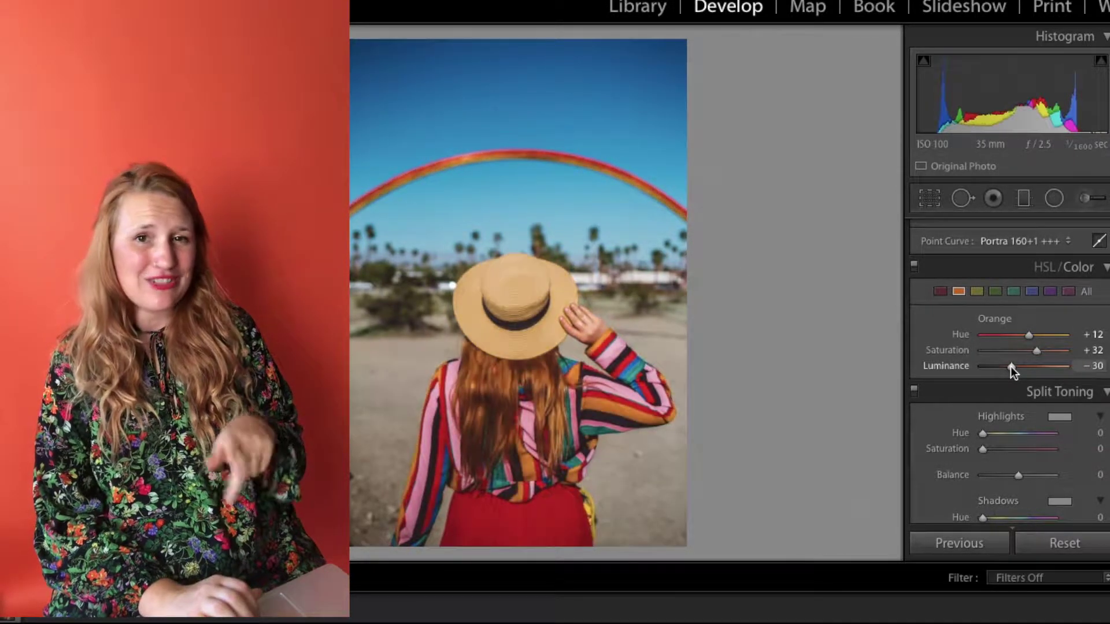
{"action": "left_click_drag", "start_coordinate": [1015, 365], "coordinate": [1019, 365]}
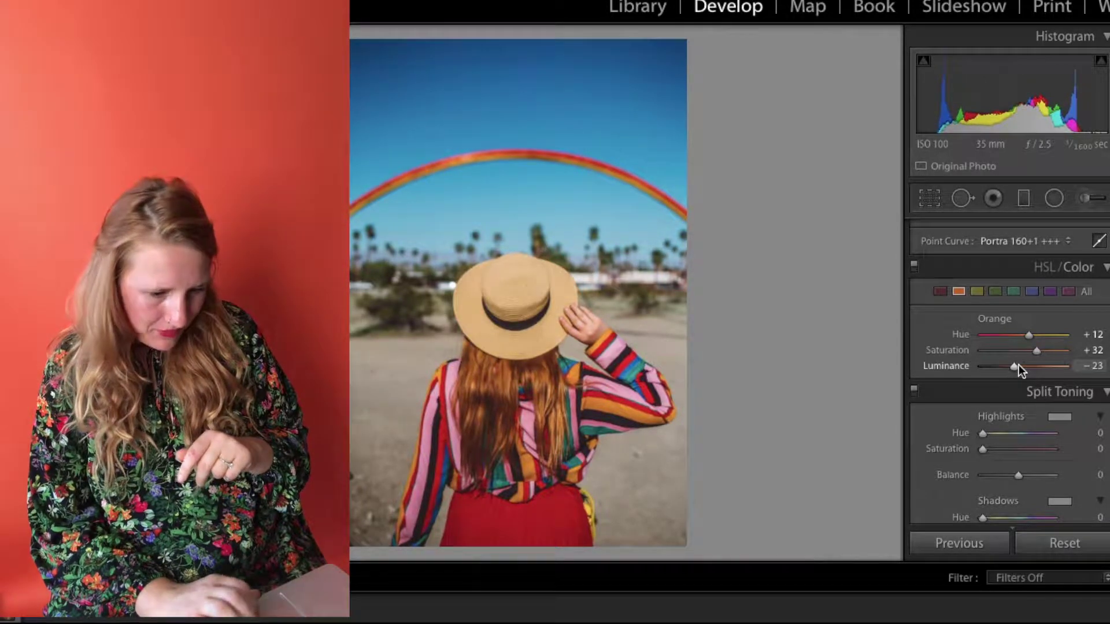
{"action": "left_click_drag", "start_coordinate": [1020, 365], "coordinate": [1021, 363]}
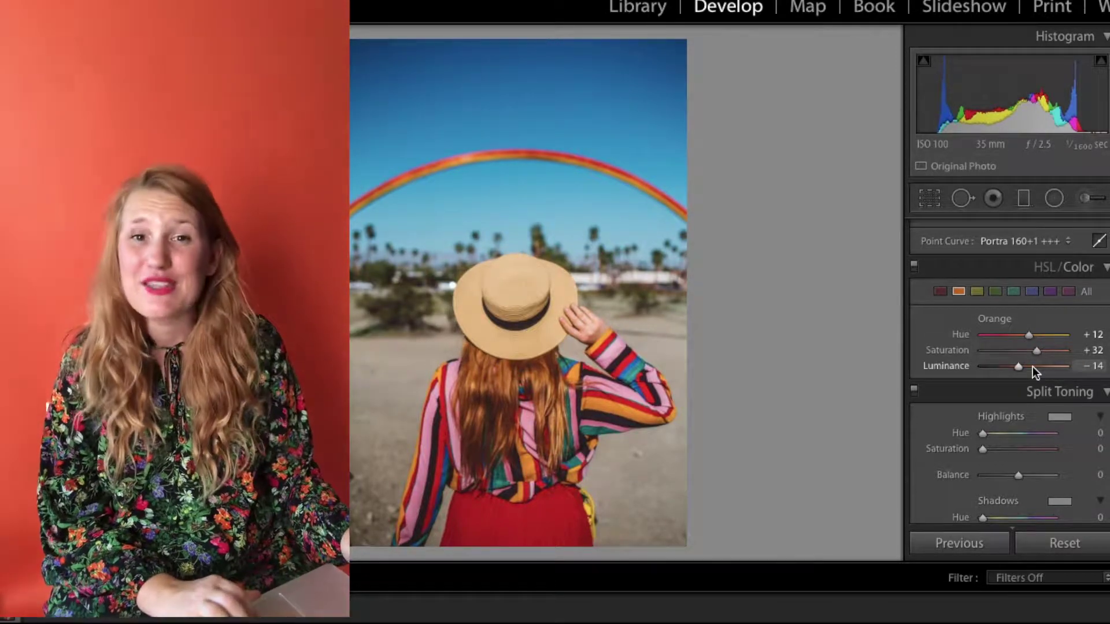
{"action": "scroll", "coordinate": [1034, 367], "scroll_direction": "down", "scroll_amount": 3}
{"action": "left_click", "coordinate": [1061, 384]}
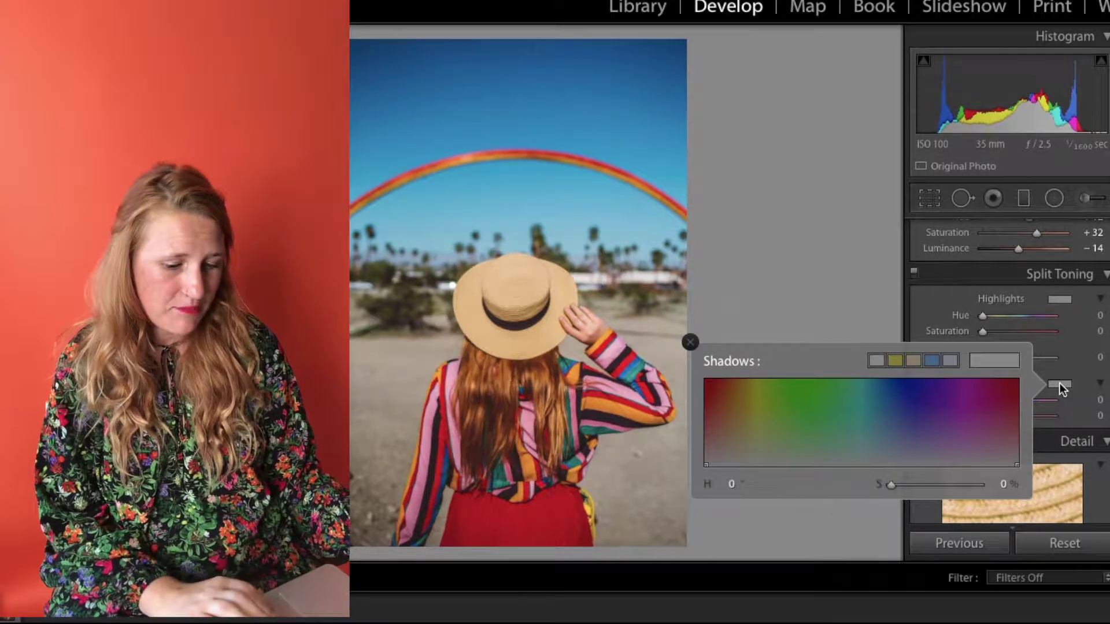
Tint the Split Toning shadows warm orange at hue 30, saturation 14
{"action": "left_click", "coordinate": [731, 384]}
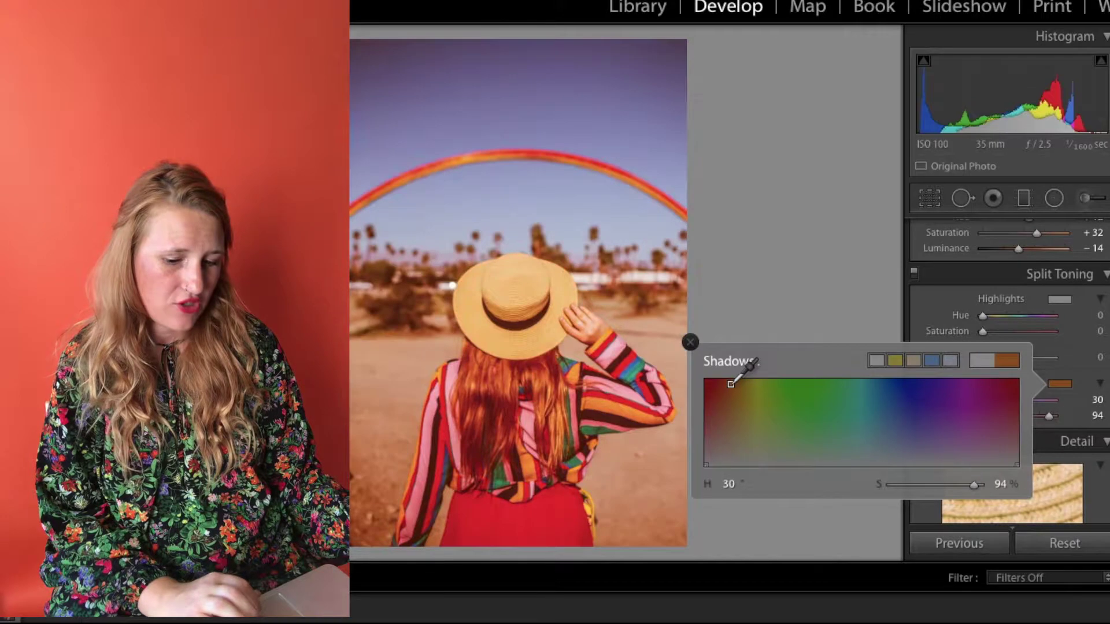
{"action": "left_click", "coordinate": [894, 485]}
{"action": "left_click_drag", "start_coordinate": [894, 485], "coordinate": [904, 486]}
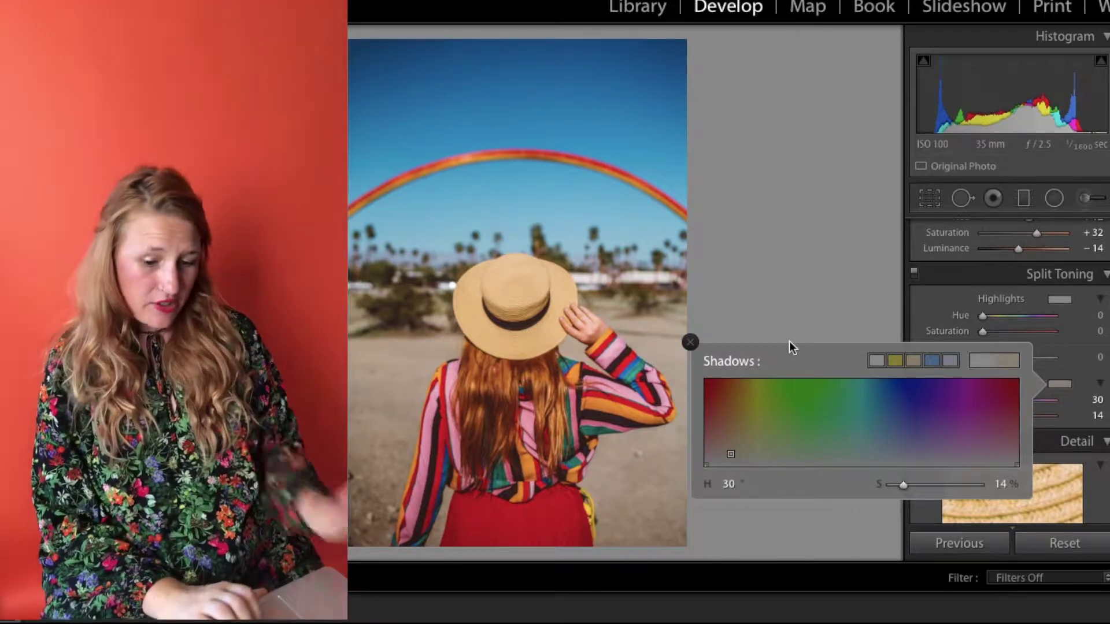
{"action": "left_click", "coordinate": [690, 344]}
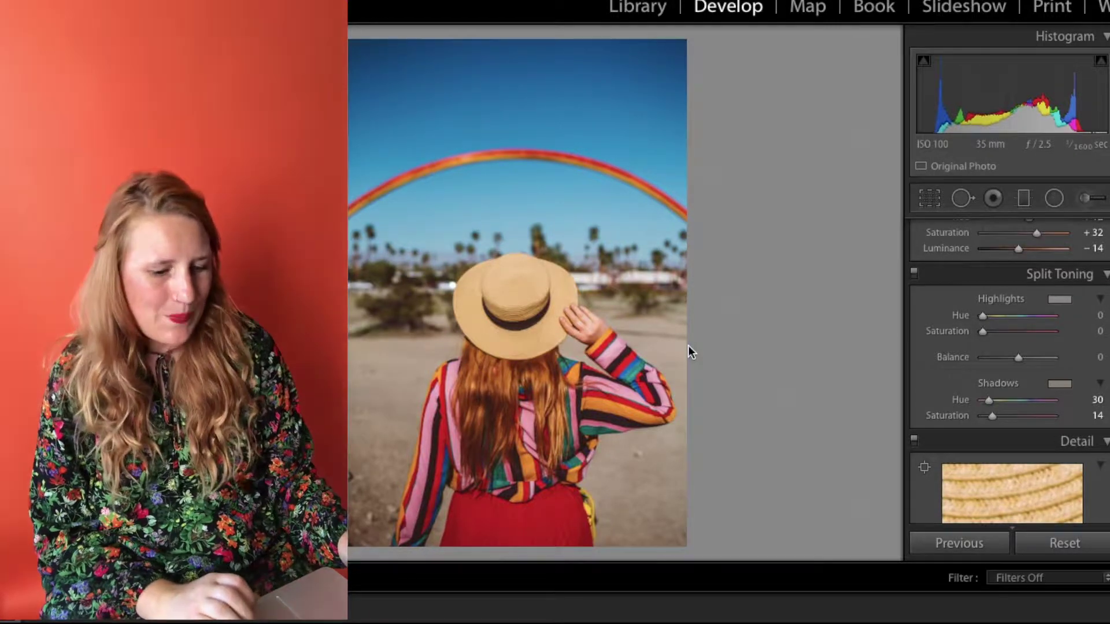
{"action": "scroll", "coordinate": [1036, 484], "scroll_direction": "down", "scroll_amount": 5}
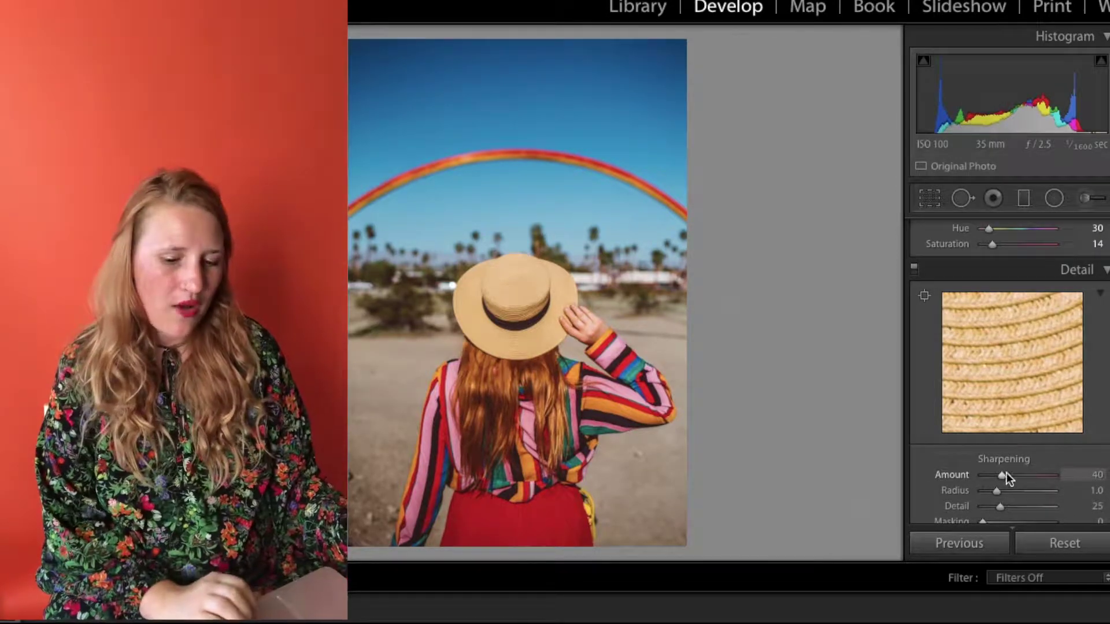
Shift the Blue range hue to +100 and luminance to −13, turning the sky purple
{"action": "scroll", "coordinate": [1051, 424], "scroll_direction": "down", "scroll_amount": 6}
{"action": "scroll", "coordinate": [1050, 424], "scroll_direction": "up", "scroll_amount": 10}
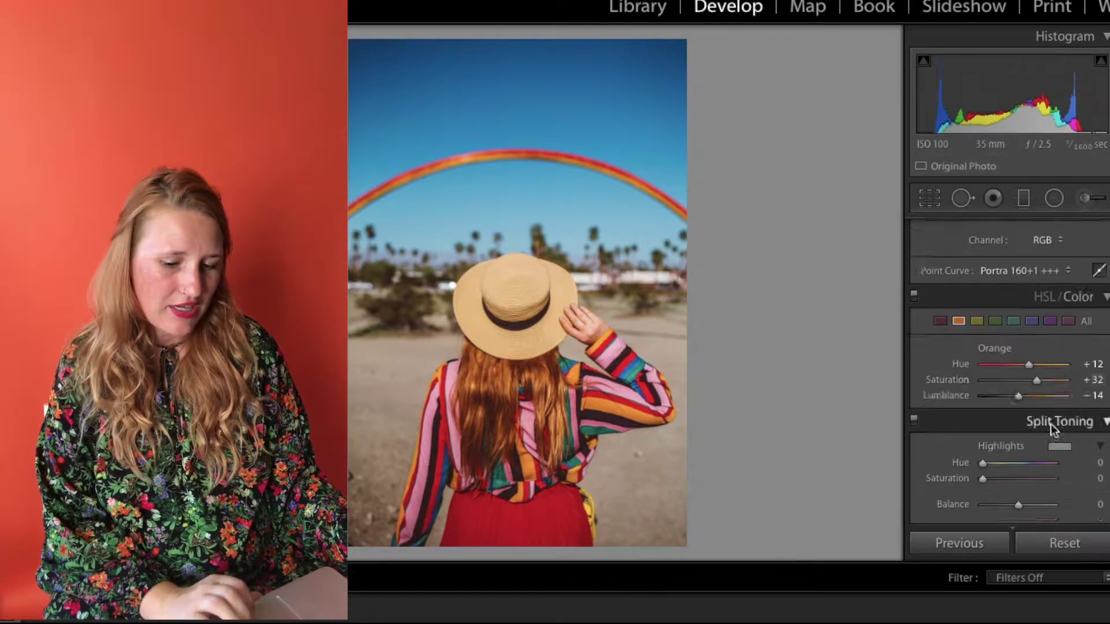
{"action": "left_click", "coordinate": [1033, 371]}
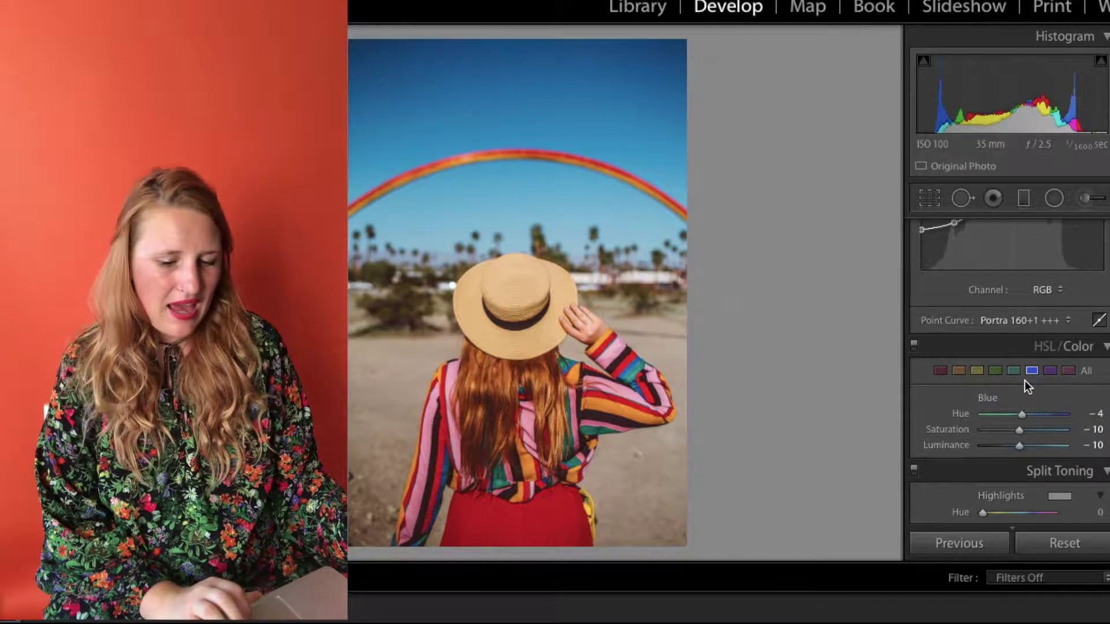
{"action": "left_click", "coordinate": [1062, 415]}
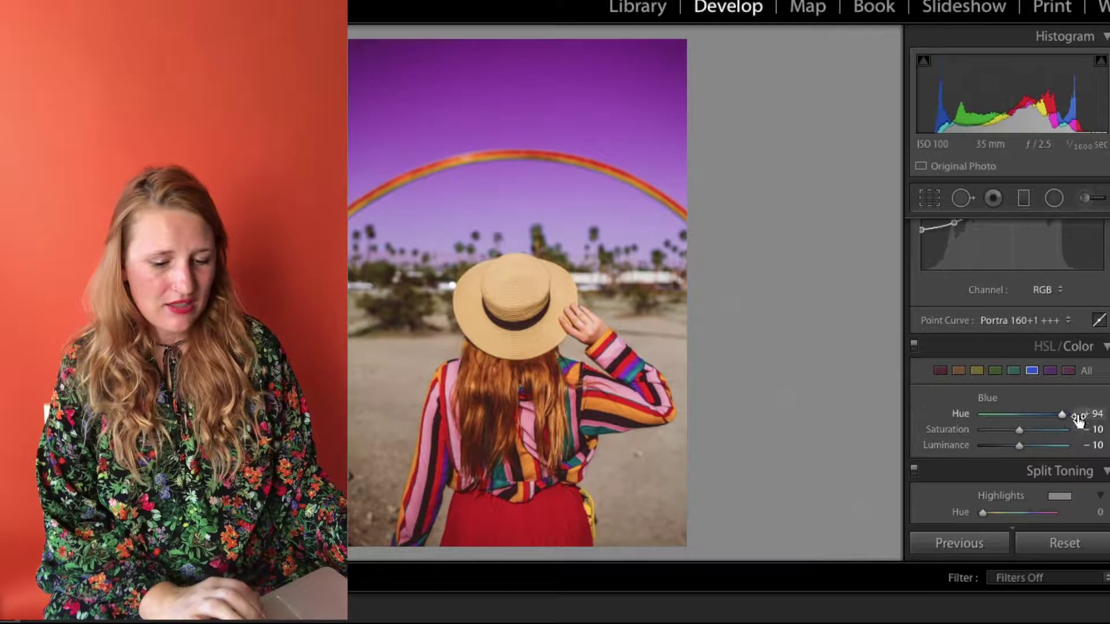
{"action": "left_click", "coordinate": [980, 414]}
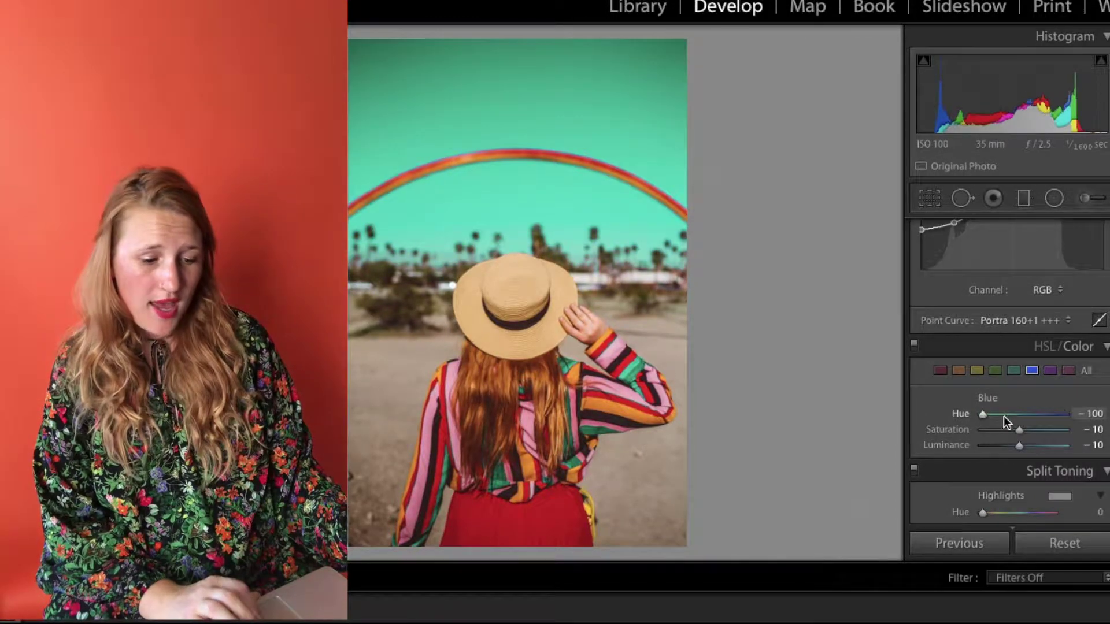
{"action": "left_click_drag", "start_coordinate": [1003, 416], "coordinate": [1067, 412]}
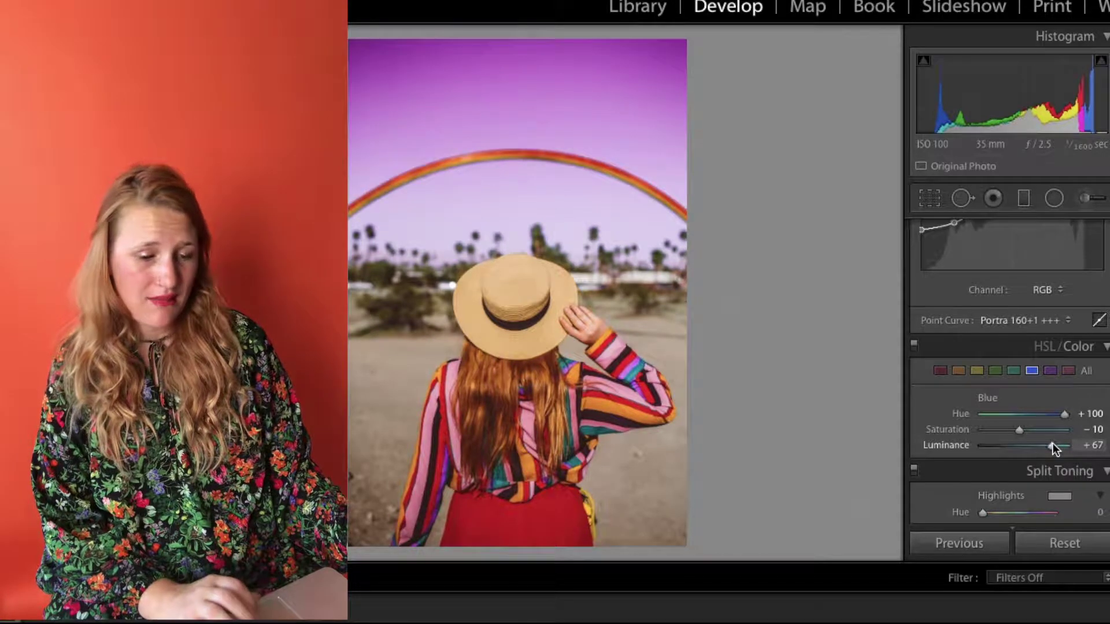
{"action": "mouse_move", "coordinate": [1020, 444]}
{"action": "left_mouse_down"}
{"action": "mouse_move", "coordinate": [988, 447]}
{"action": "mouse_move", "coordinate": [1021, 452]}
{"action": "left_mouse_up"}
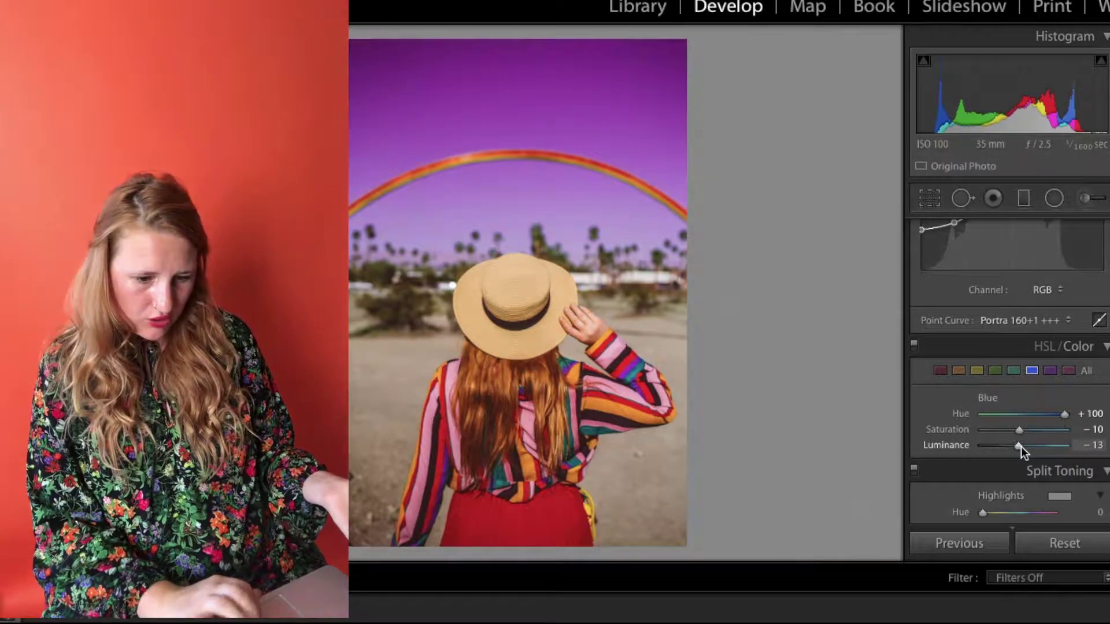
Crop the rainbow photo to 4 x 5 / 8 x 10, positioned to show more sky
{"action": "left_click", "coordinate": [932, 200]}
{"action": "left_click", "coordinate": [1029, 256]}
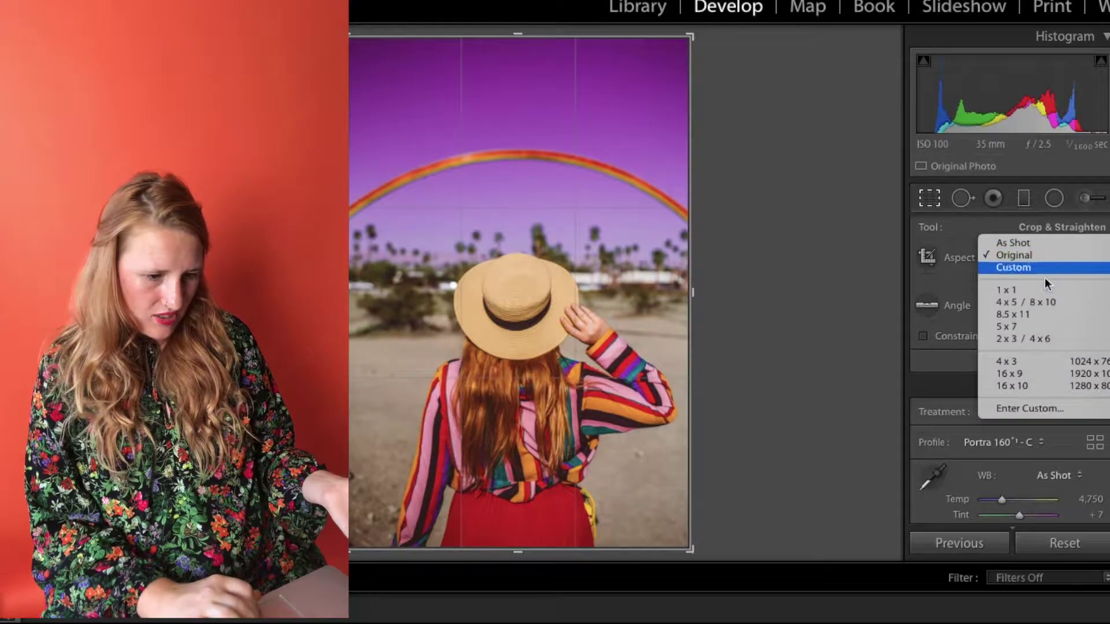
{"action": "left_click", "coordinate": [1029, 301]}
{"action": "mouse_move", "coordinate": [565, 234]}
{"action": "left_mouse_down"}
{"action": "mouse_move", "coordinate": [560, 199]}
{"action": "mouse_move", "coordinate": [559, 215]}
{"action": "left_mouse_up"}
{"action": "key", "text": "Return"}
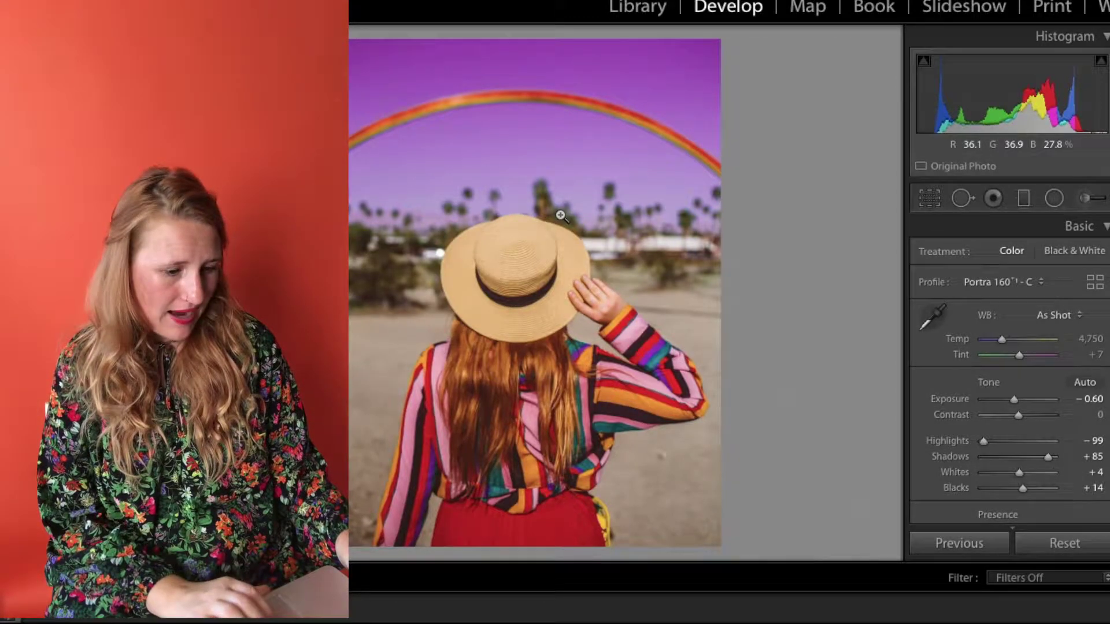
In the Library grid, copy the develop settings from the purple-sky rainbow photo
{"action": "left_click", "coordinate": [636, 11]}
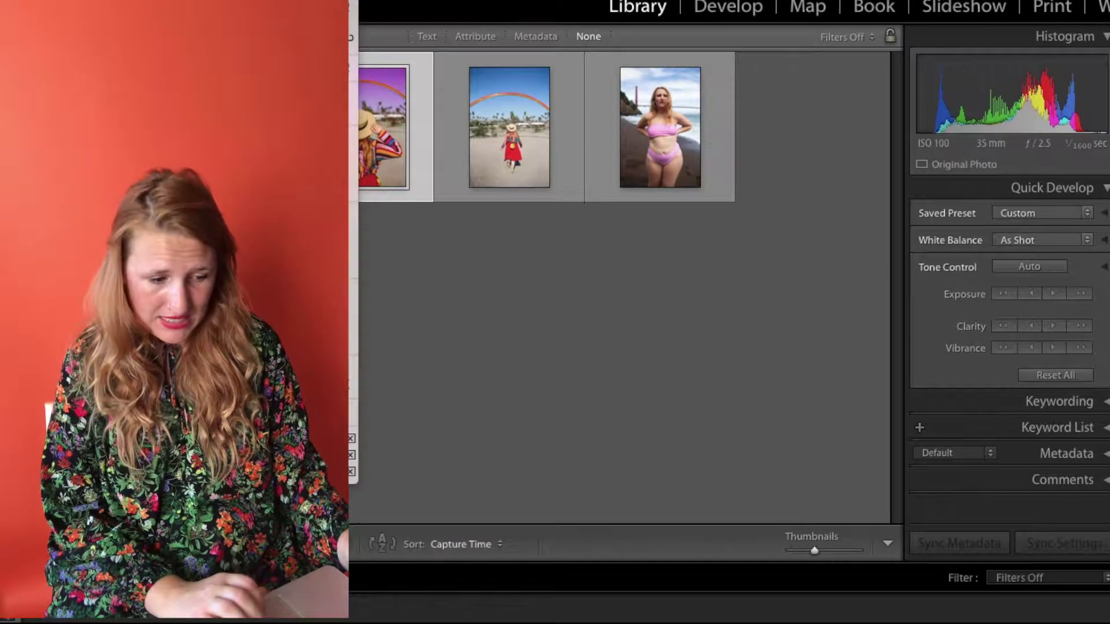
{"action": "mouse_move", "coordinate": [354, 413]}
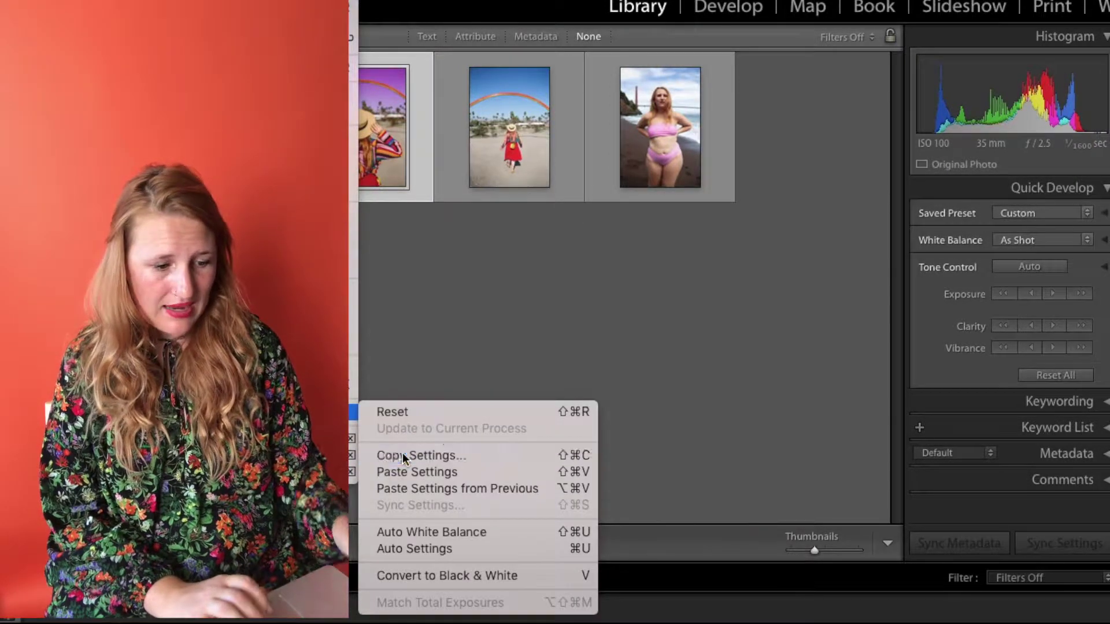
{"action": "left_click", "coordinate": [402, 456]}
{"action": "left_click", "coordinate": [792, 420]}
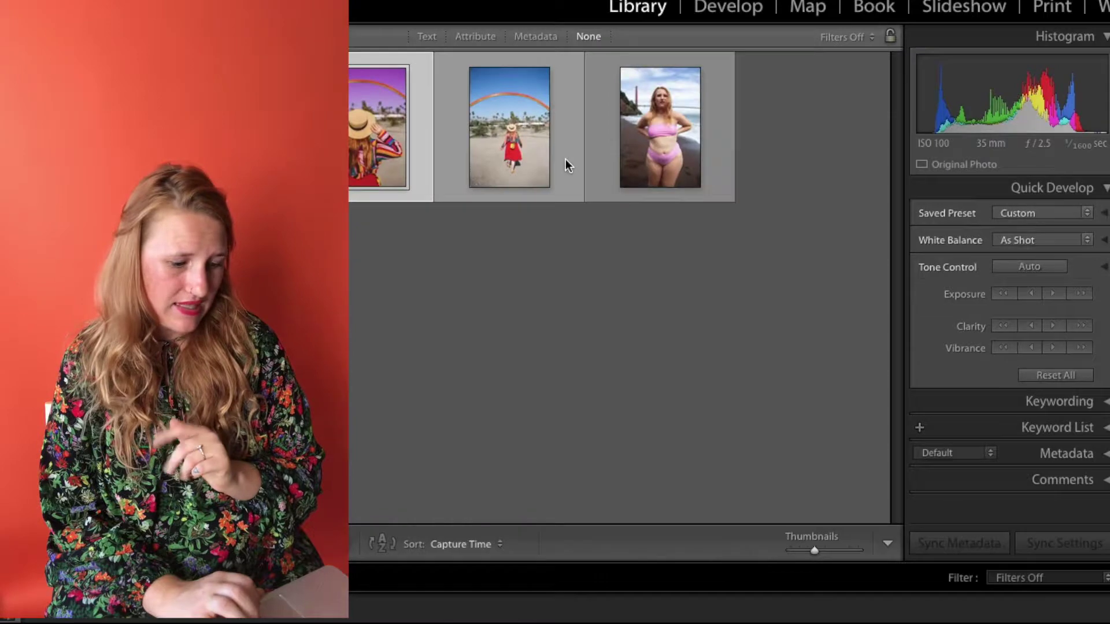
Paste those settings onto the red-dress rainbow photo and open it in Loupe view
{"action": "left_click", "coordinate": [566, 165]}
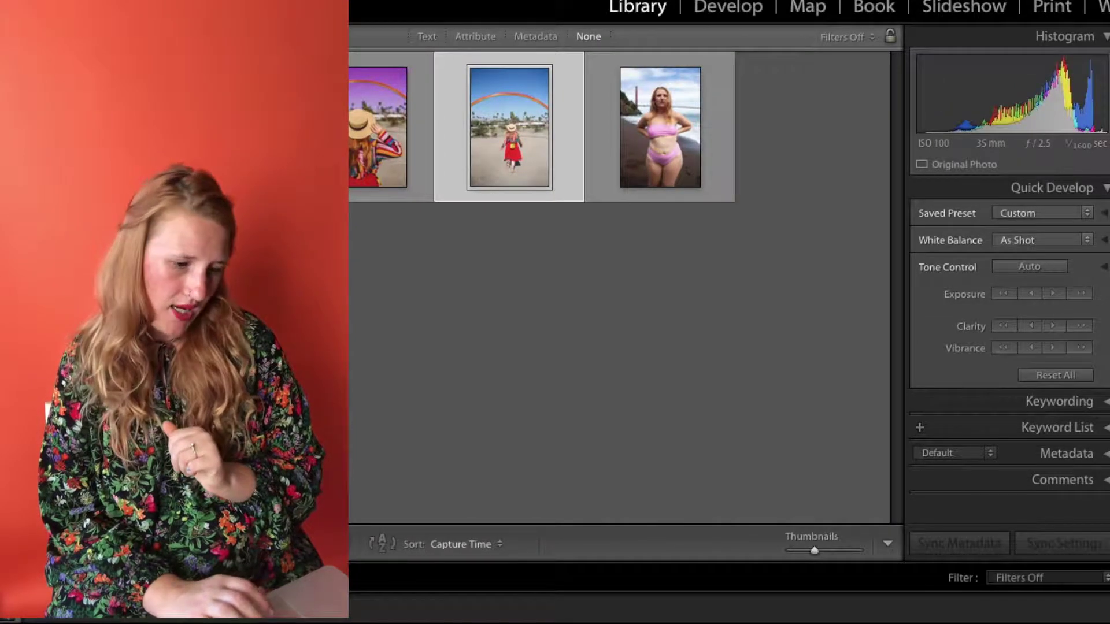
{"action": "left_click", "coordinate": [449, 479]}
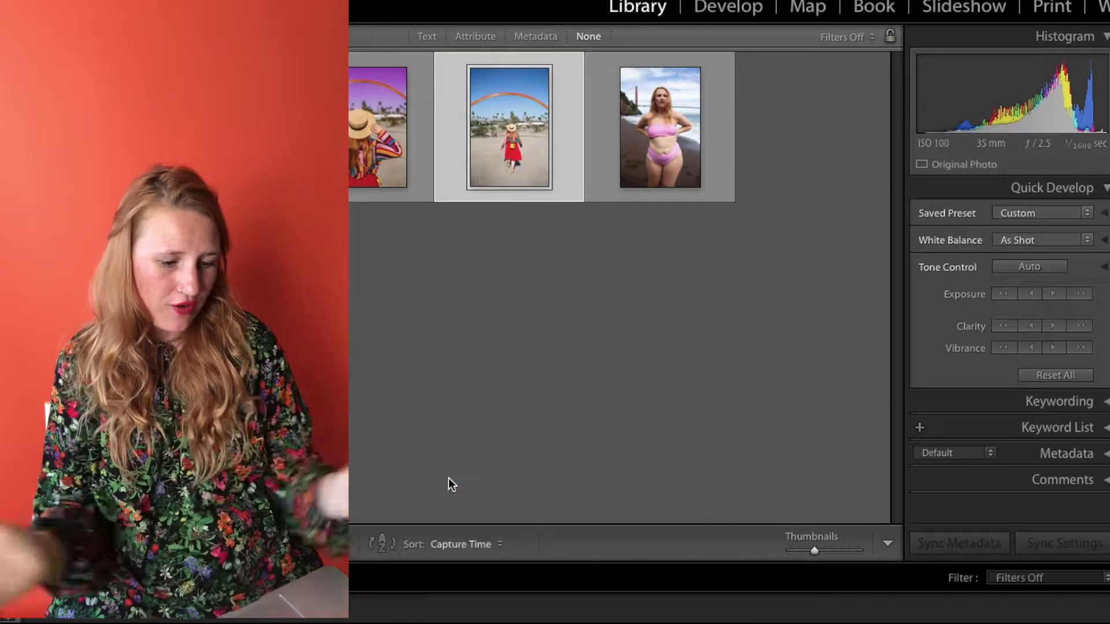
{"action": "double_click", "coordinate": [502, 168]}
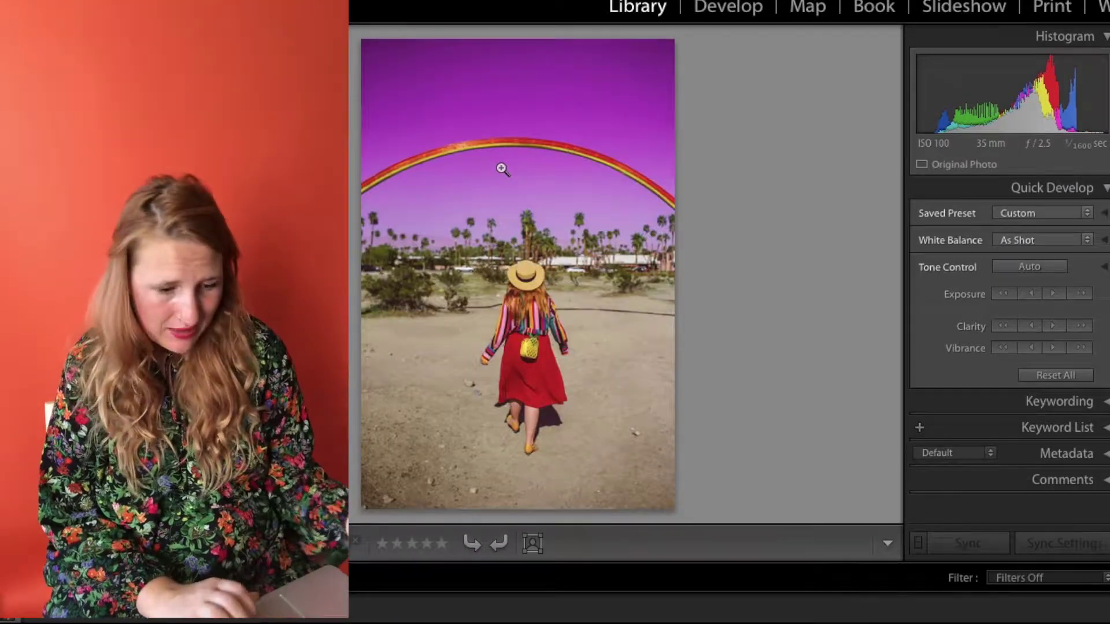
In Develop, crop the rainbow photo to 4 x 5 / 8 x 10 and reposition it in the frame
{"action": "left_click", "coordinate": [745, 8]}
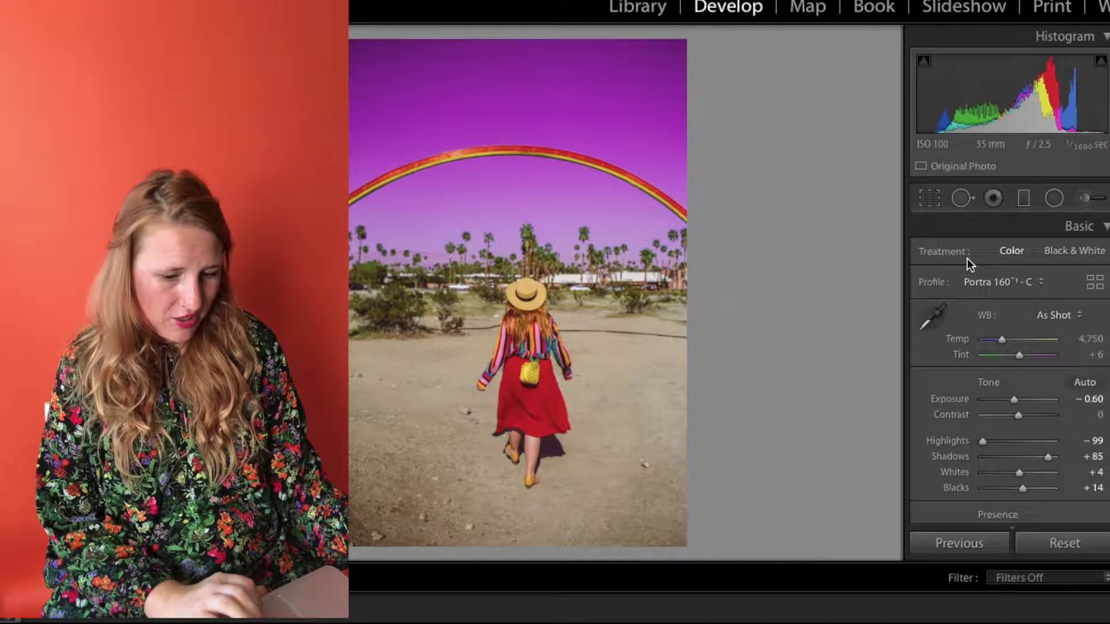
{"action": "left_click", "coordinate": [929, 198]}
{"action": "left_click", "coordinate": [1043, 257]}
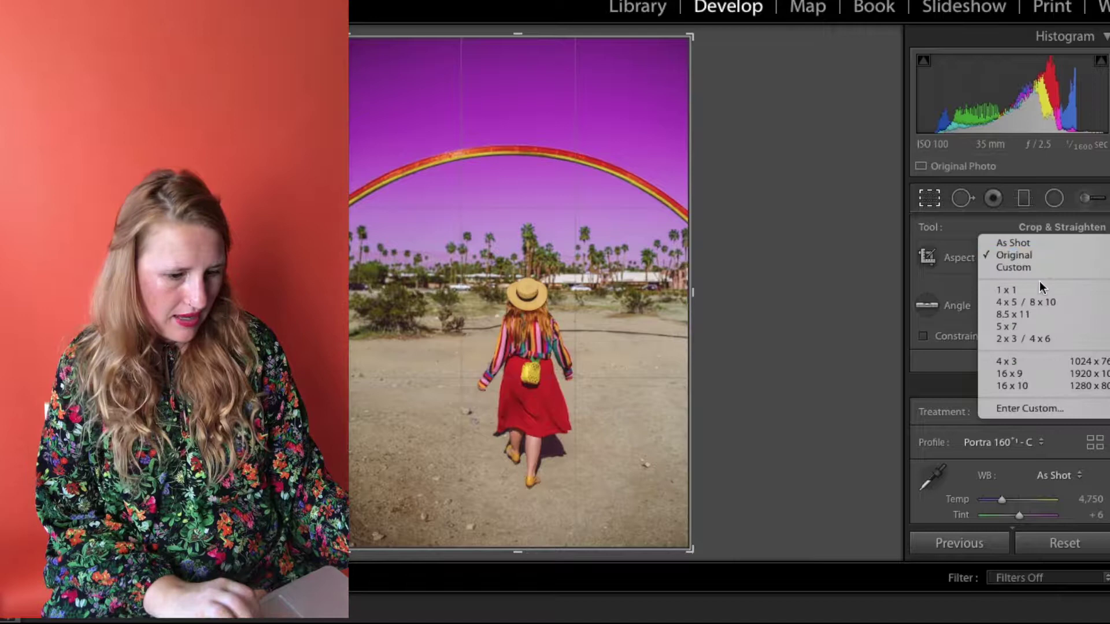
{"action": "left_click", "coordinate": [1035, 294]}
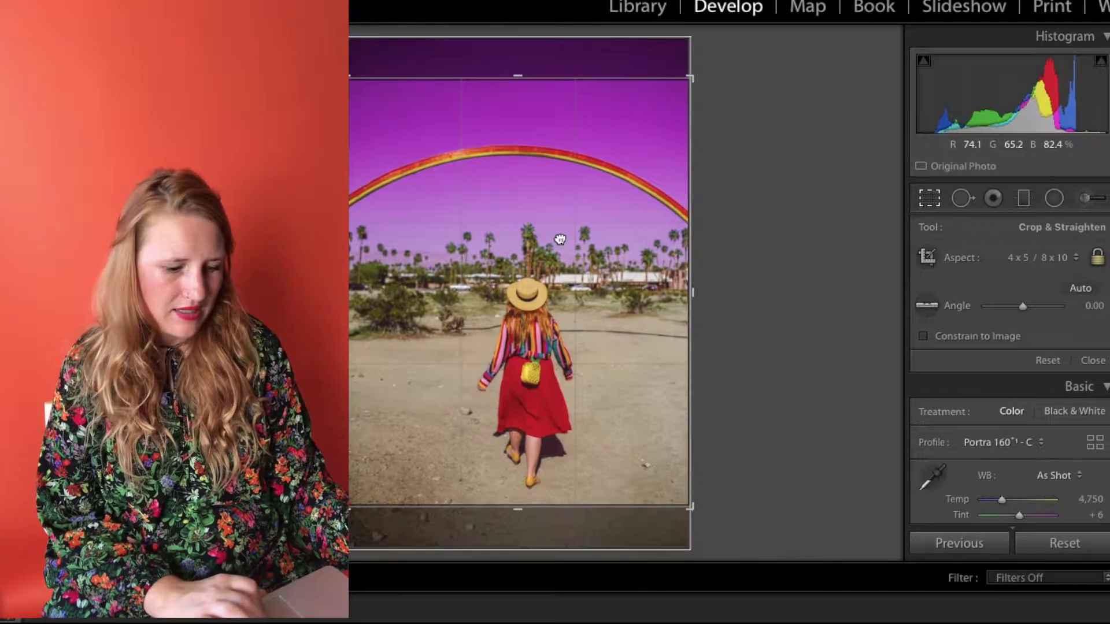
{"action": "left_click_drag", "start_coordinate": [688, 81], "coordinate": [681, 87]}
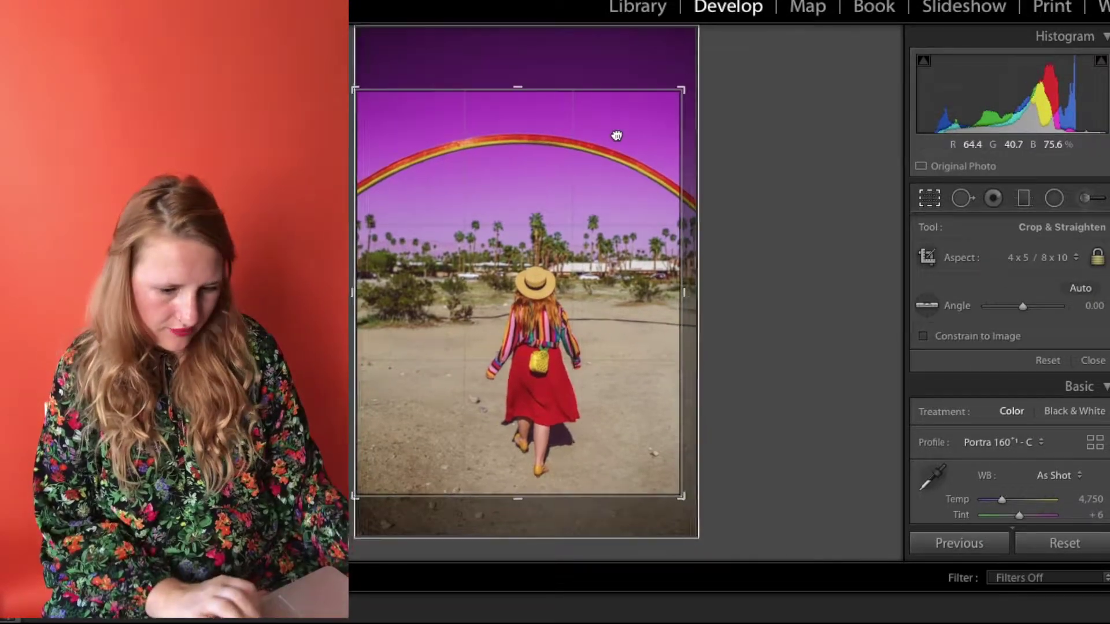
{"action": "left_click_drag", "start_coordinate": [615, 136], "coordinate": [602, 139]}
{"action": "key", "text": "Return"}
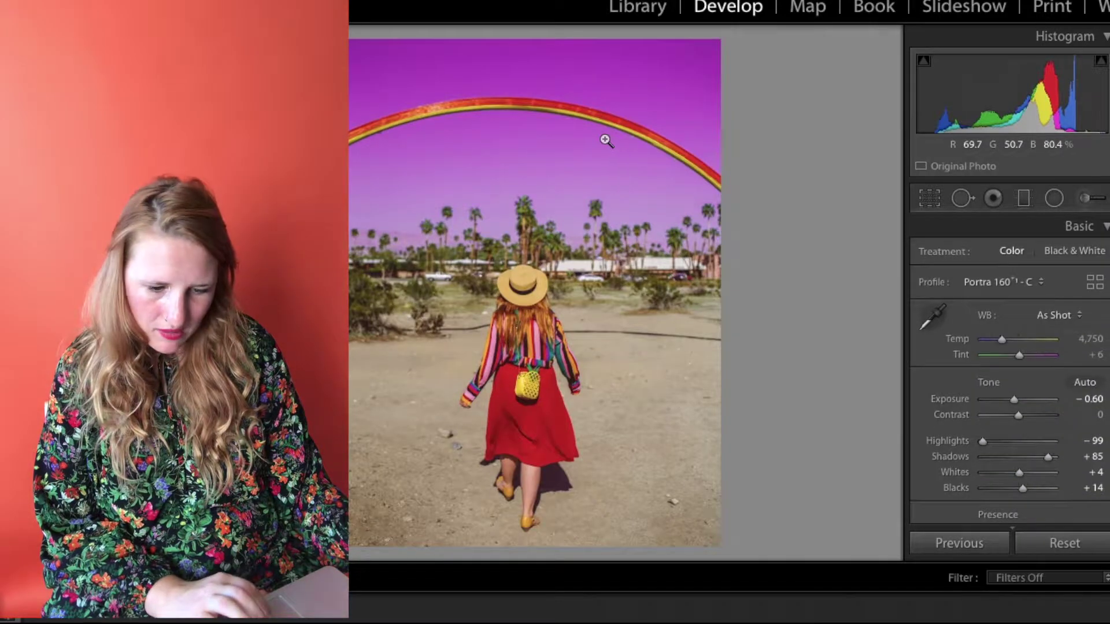
Set the red-dress photo's yellows to Saturation −38 and Luminance +31 in HSL
{"action": "scroll", "coordinate": [1041, 447], "scroll_direction": "down", "scroll_amount": 5}
{"action": "scroll", "coordinate": [1042, 447], "scroll_direction": "down", "scroll_amount": 4}
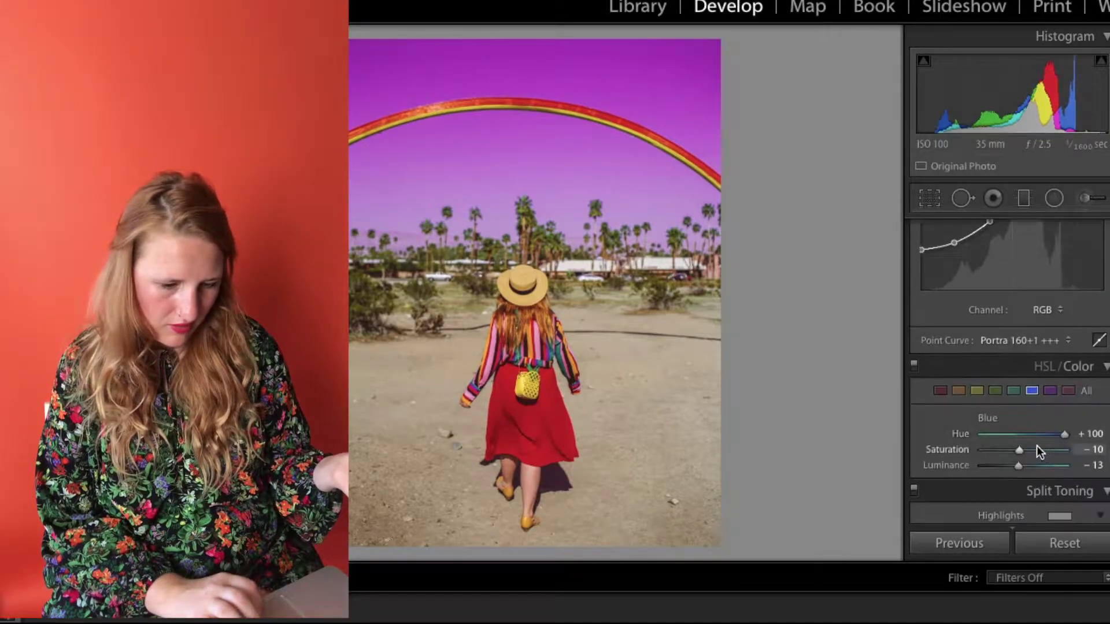
{"action": "left_click", "coordinate": [977, 392]}
{"action": "left_click_drag", "start_coordinate": [1013, 450], "coordinate": [1036, 468]}
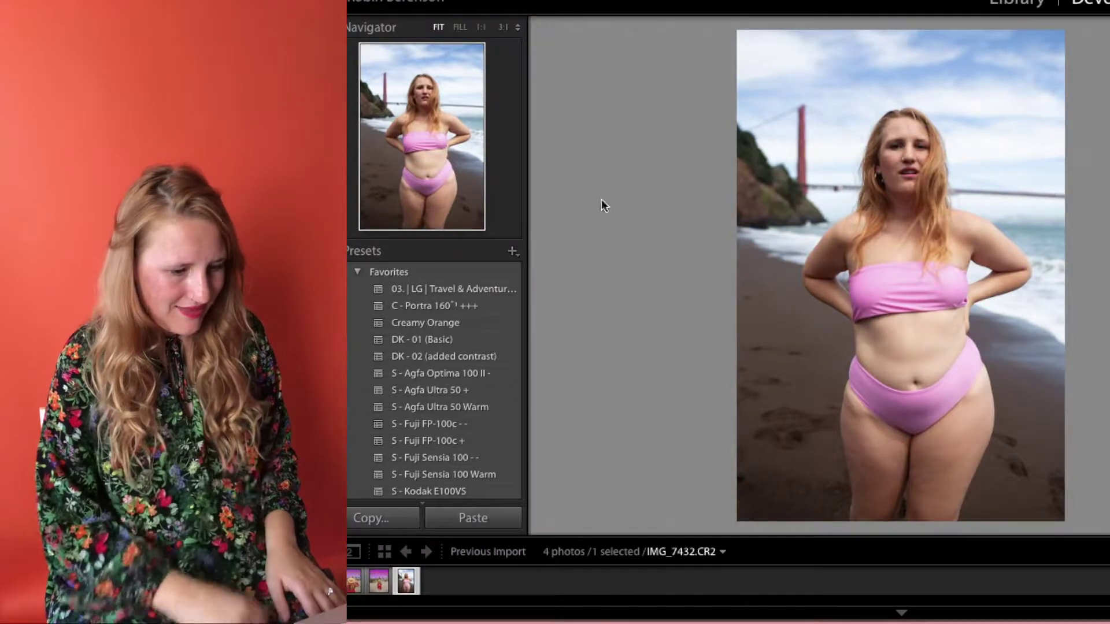
Apply the C - Portra 160 +++ Favorites preset to the beach portrait
{"action": "left_click", "coordinate": [466, 306]}
{"action": "left_click", "coordinate": [464, 306]}
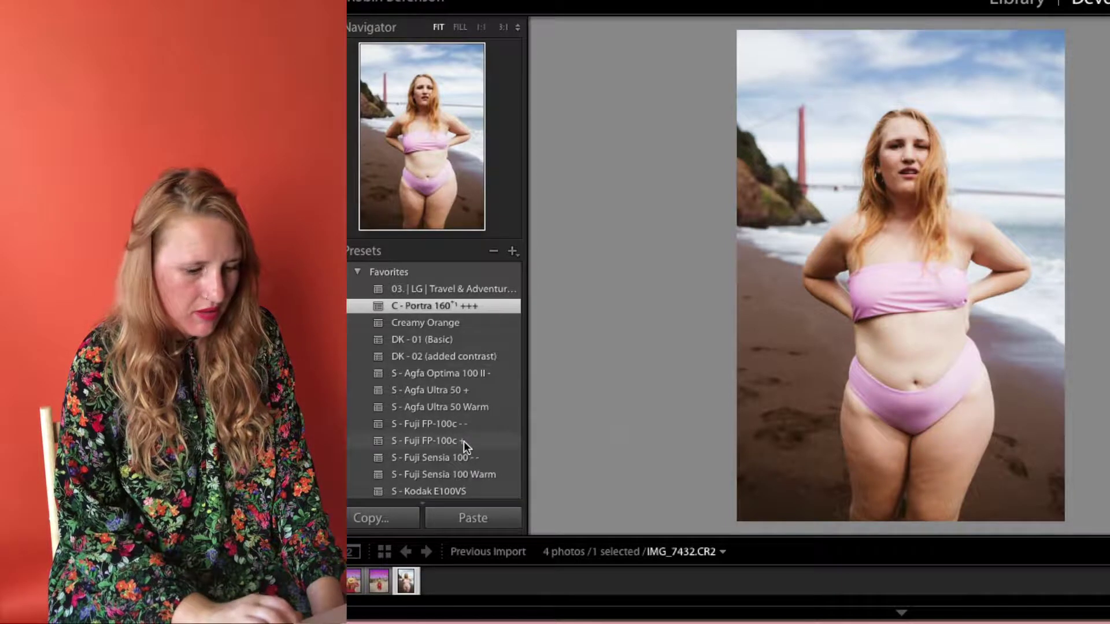
{"action": "scroll", "coordinate": [486, 441], "scroll_direction": "down", "scroll_amount": 3}
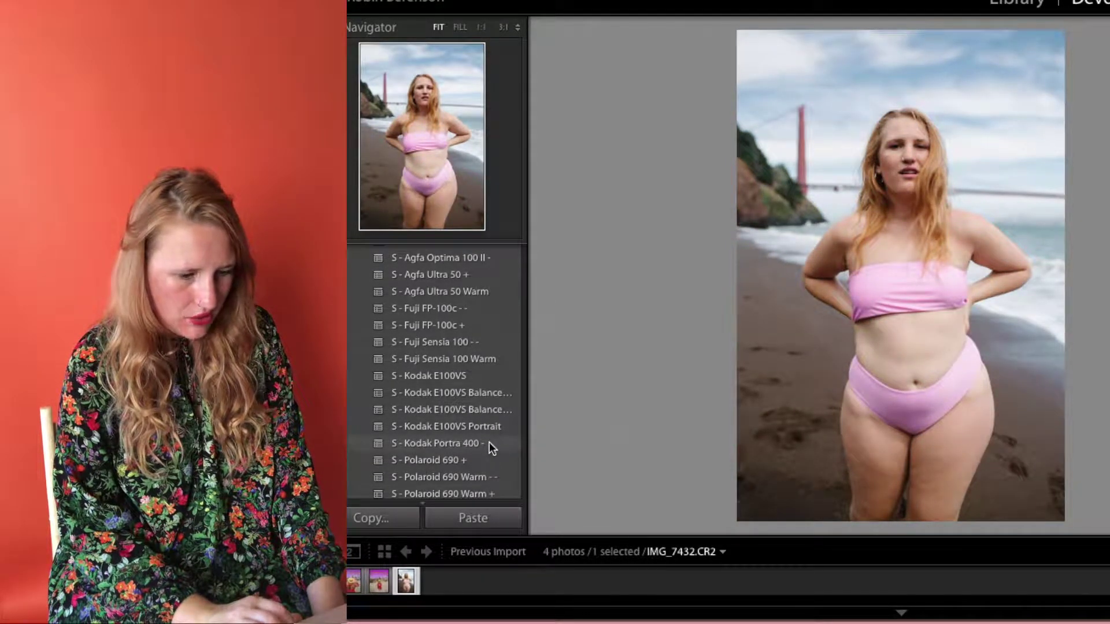
{"action": "scroll", "coordinate": [489, 441], "scroll_direction": "up", "scroll_amount": 2}
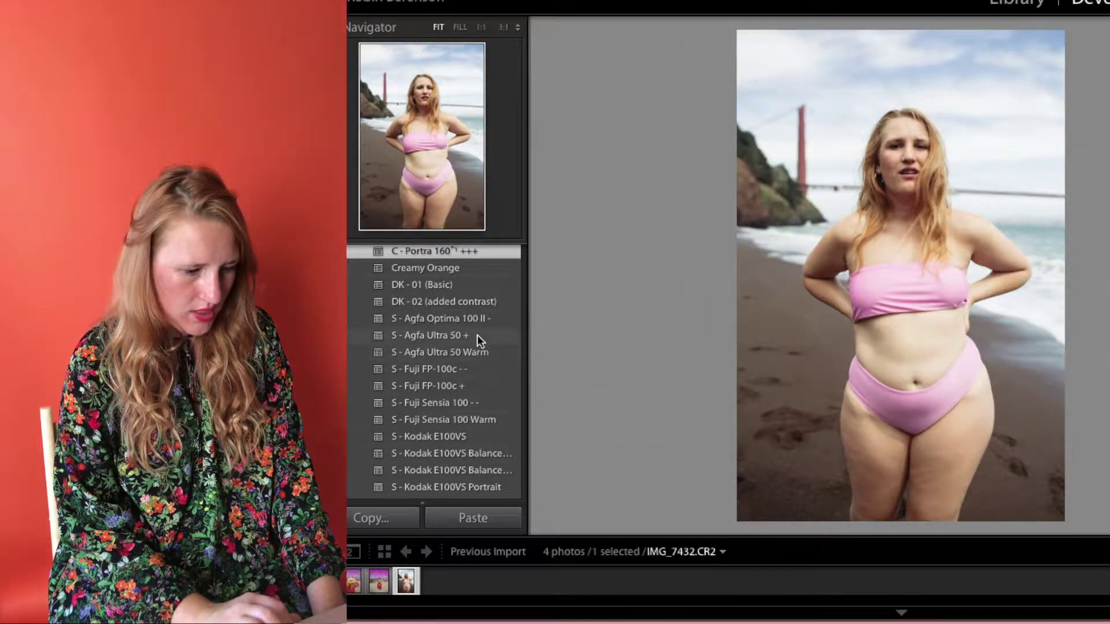
{"action": "scroll", "coordinate": [447, 275], "scroll_direction": "up", "scroll_amount": 2}
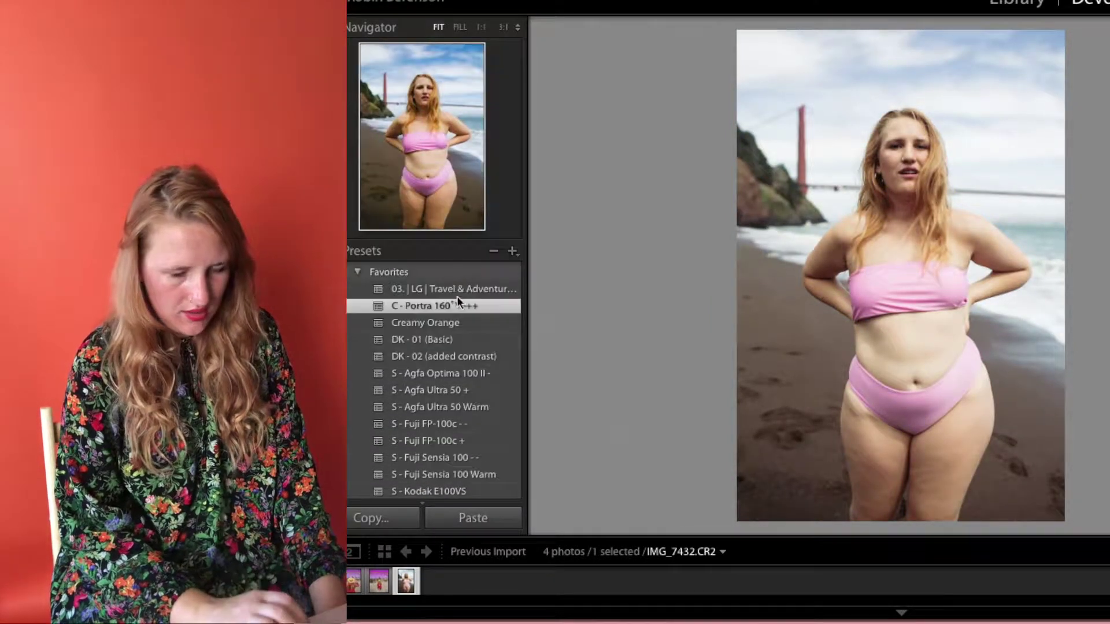
{"action": "left_click", "coordinate": [455, 306]}
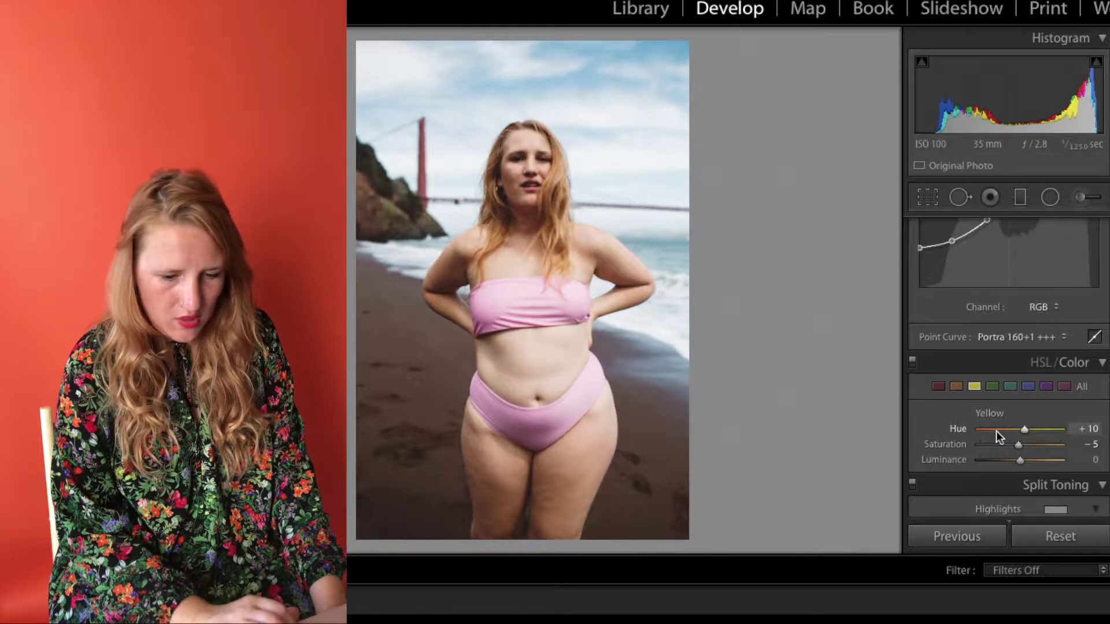
Pull Highlights down to -100 and raise Orange Saturation to +34
{"action": "scroll", "coordinate": [997, 432], "scroll_direction": "up", "scroll_amount": 10}
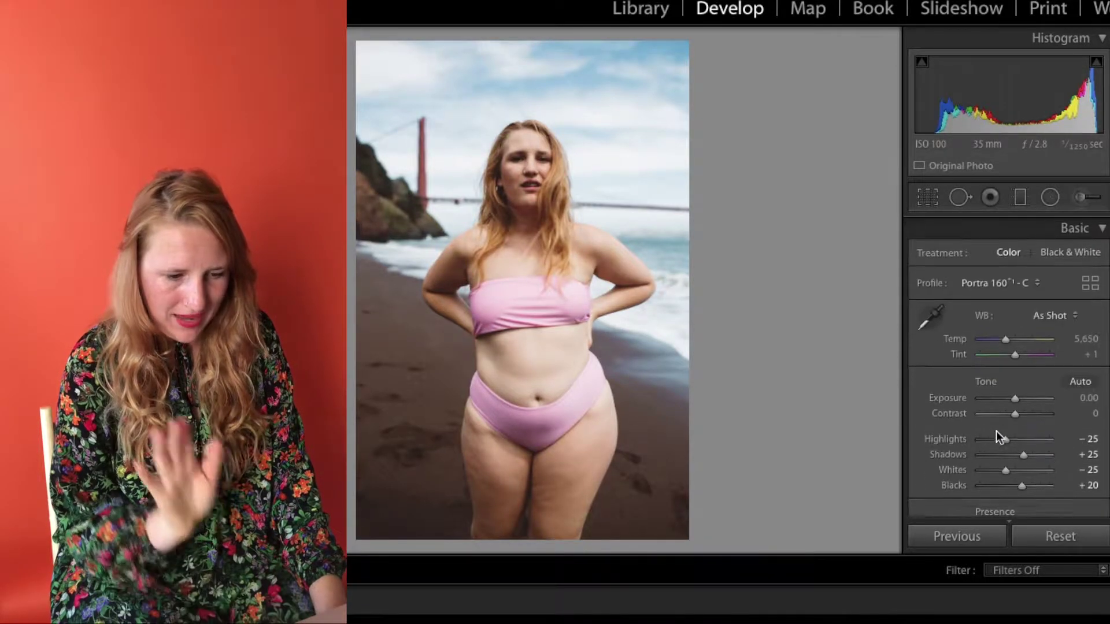
{"action": "left_click", "coordinate": [979, 434]}
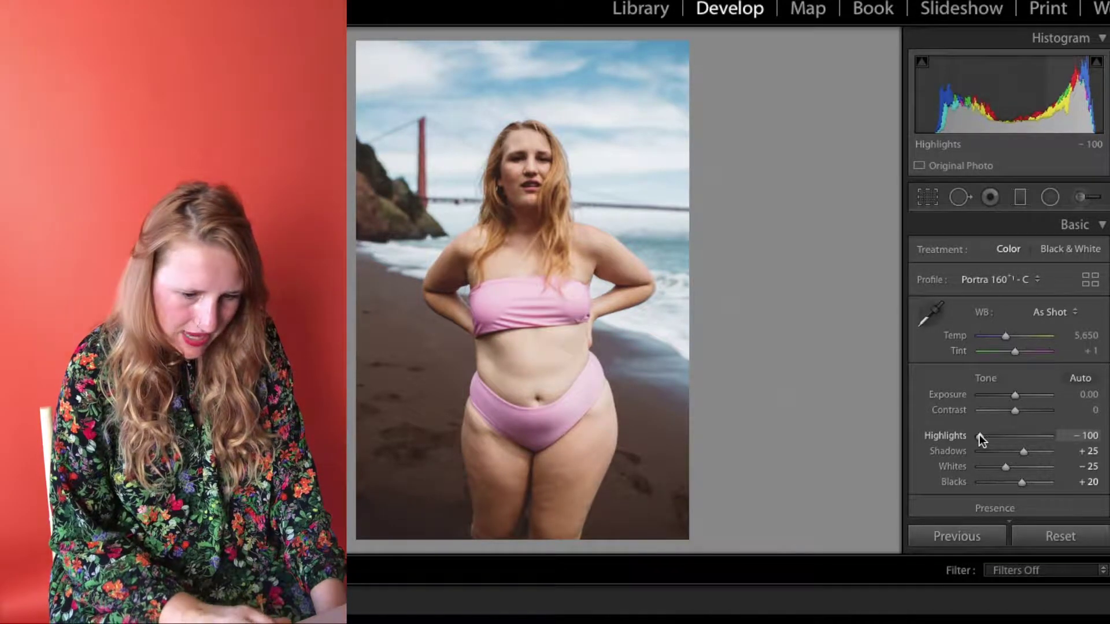
{"action": "scroll", "coordinate": [1023, 469], "scroll_direction": "down", "scroll_amount": 10}
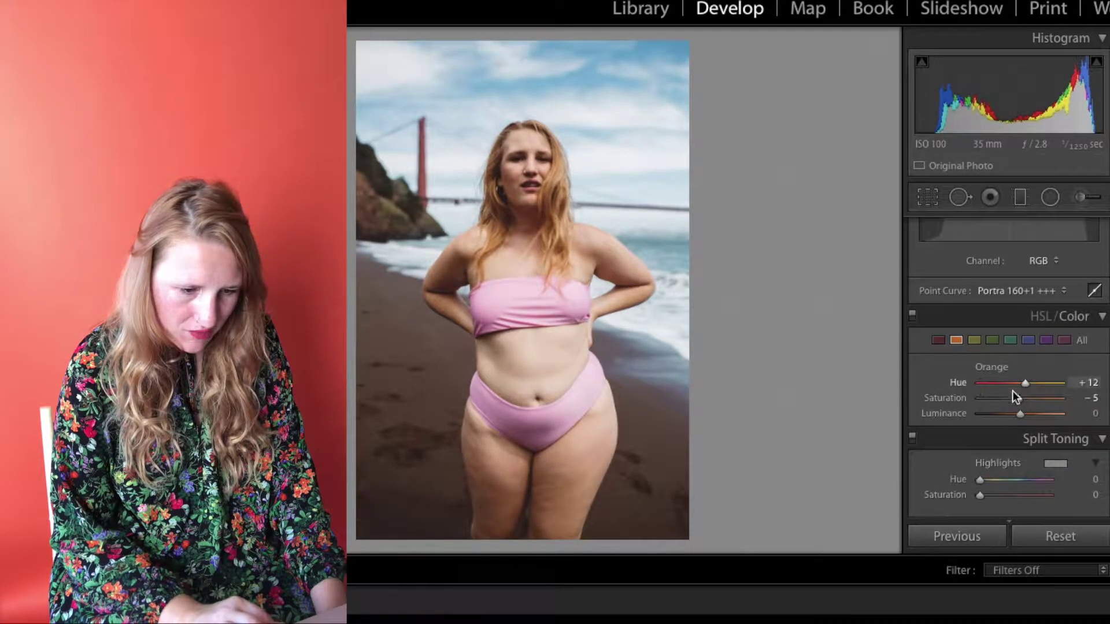
{"action": "left_click", "coordinate": [1030, 399]}
{"action": "left_click_drag", "start_coordinate": [1030, 398], "coordinate": [1017, 411]}
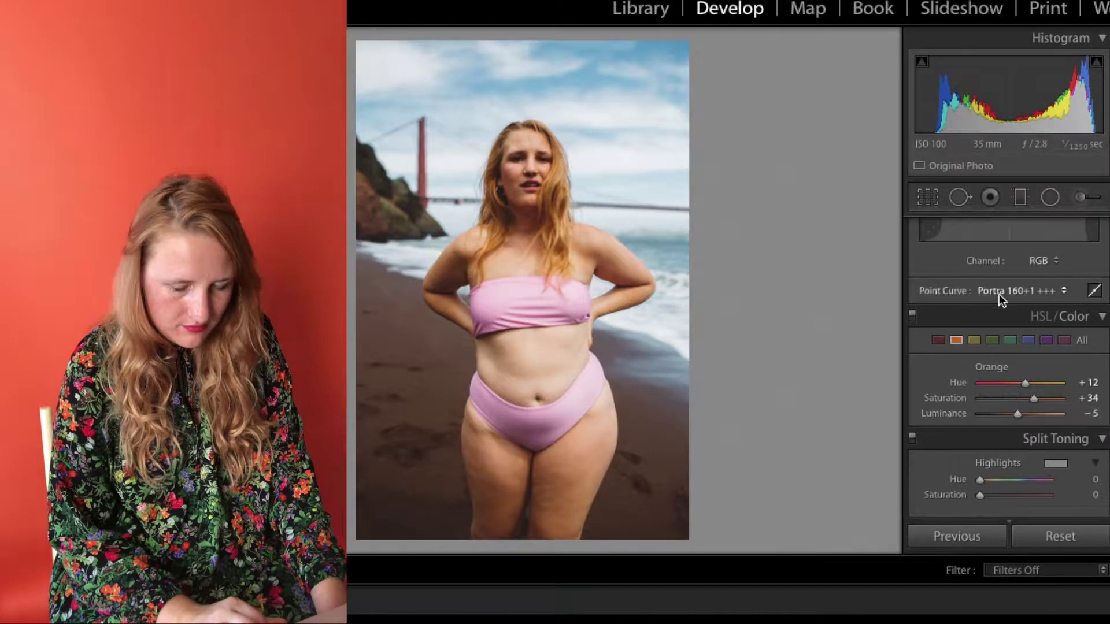
Raise Yellow Saturation to +12
{"action": "left_click", "coordinate": [975, 340]}
{"action": "mouse_move", "coordinate": [1018, 400]}
{"action": "left_mouse_down"}
{"action": "mouse_move", "coordinate": [1035, 403]}
{"action": "mouse_move", "coordinate": [1025, 398]}
{"action": "mouse_move", "coordinate": [1021, 415]}
{"action": "left_mouse_up"}
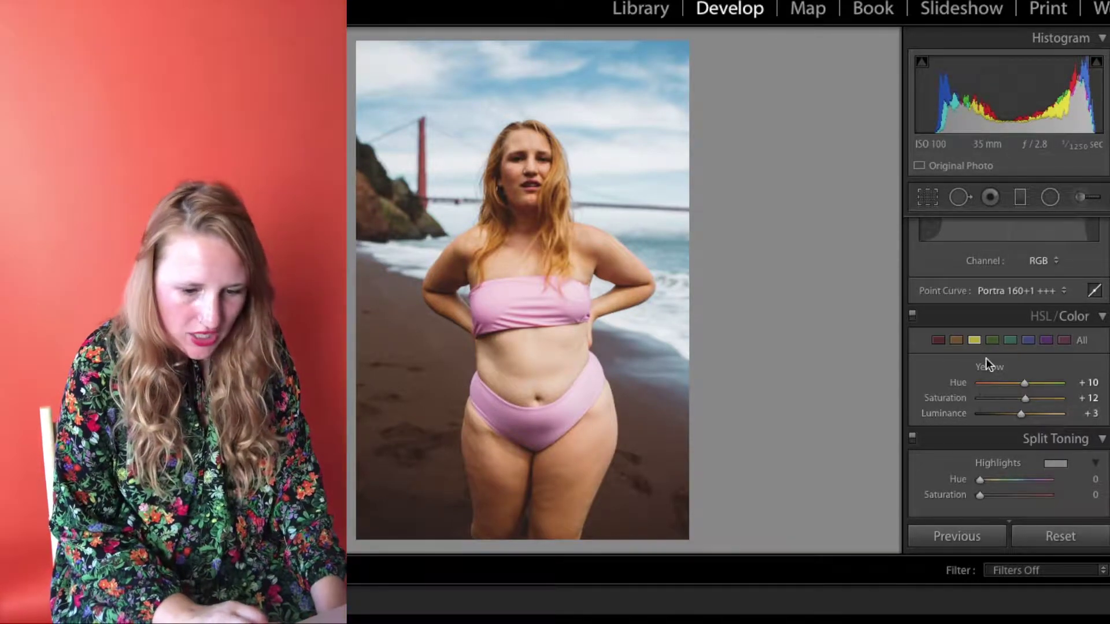
{"action": "scroll", "coordinate": [985, 358], "scroll_direction": "up", "scroll_amount": 5}
{"action": "scroll", "coordinate": [986, 358], "scroll_direction": "up", "scroll_amount": 2}
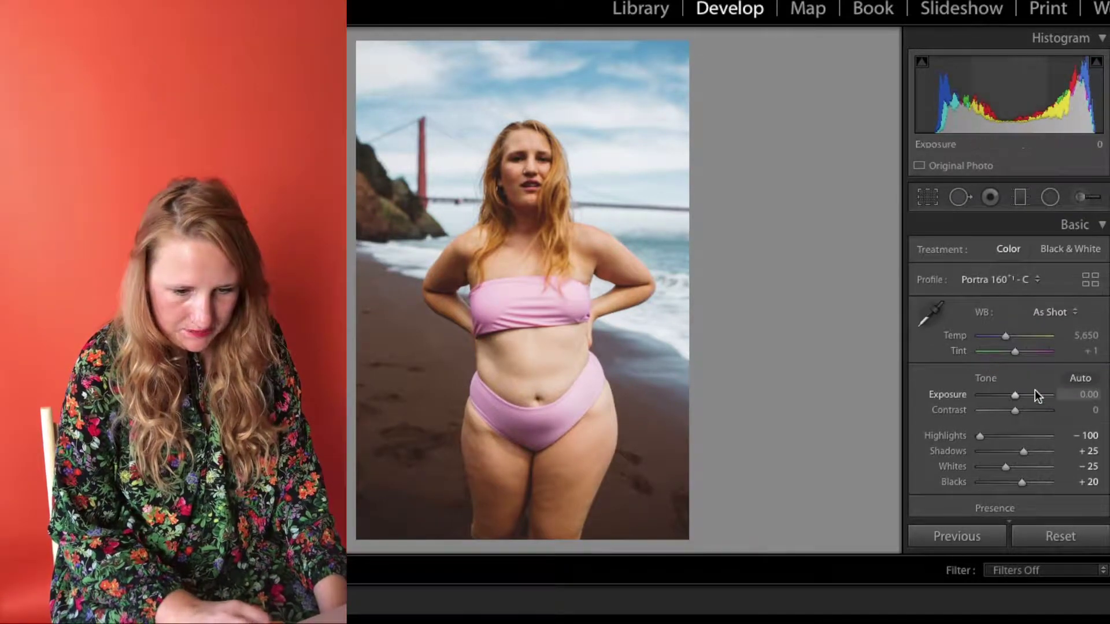
Set Clarity to -3 and Vibrance to +6, and lift Shadows to about +51
{"action": "scroll", "coordinate": [1019, 447], "scroll_direction": "down", "scroll_amount": 4}
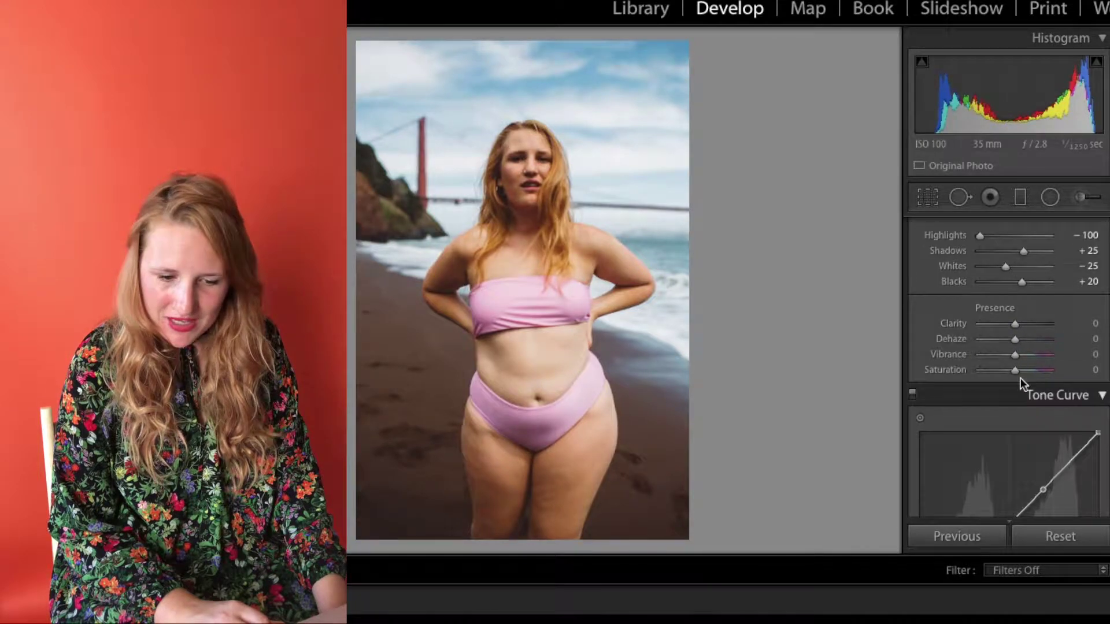
{"action": "left_click_drag", "start_coordinate": [1012, 327], "coordinate": [1010, 327]}
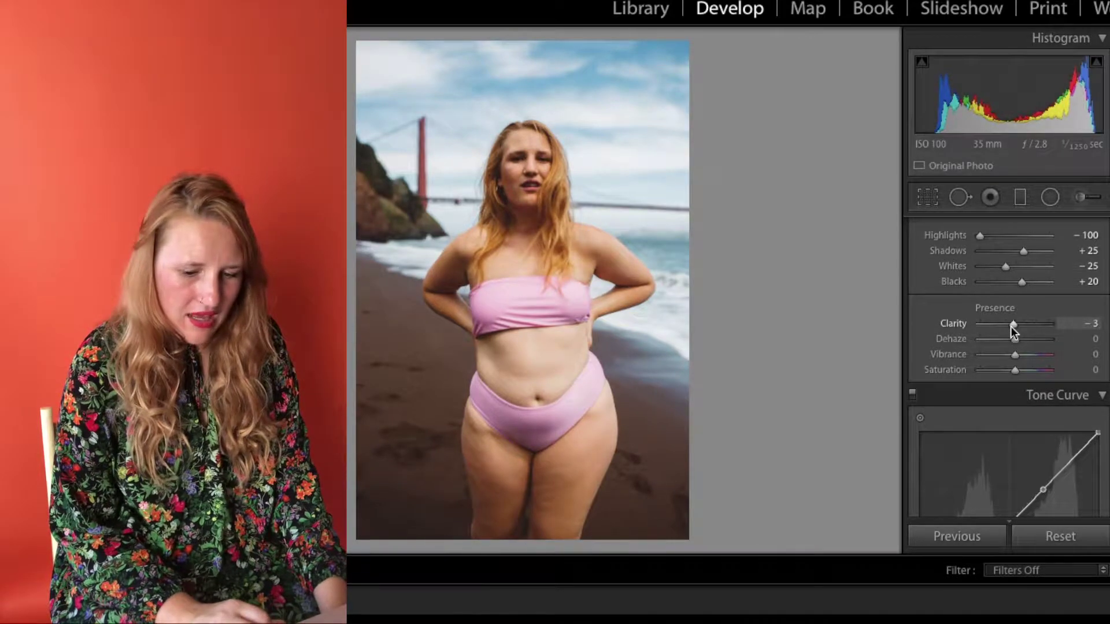
{"action": "left_click_drag", "start_coordinate": [1017, 357], "coordinate": [1019, 356]}
{"action": "scroll", "coordinate": [1019, 356], "scroll_direction": "down", "scroll_amount": 3}
{"action": "scroll", "coordinate": [1019, 357], "scroll_direction": "up", "scroll_amount": 5}
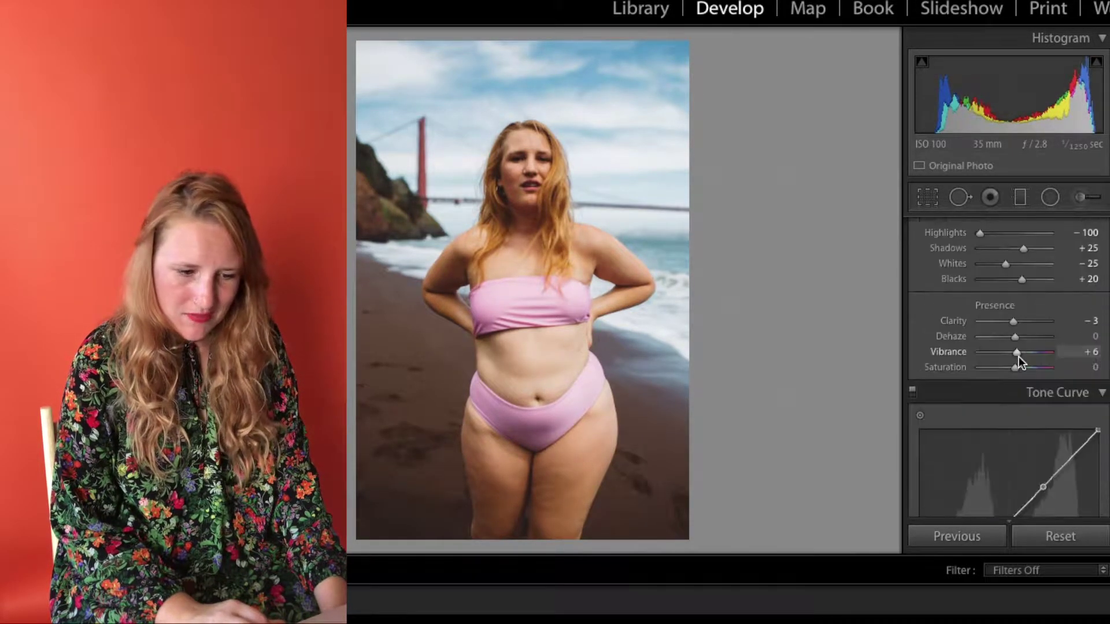
{"action": "left_click", "coordinate": [1032, 350]}
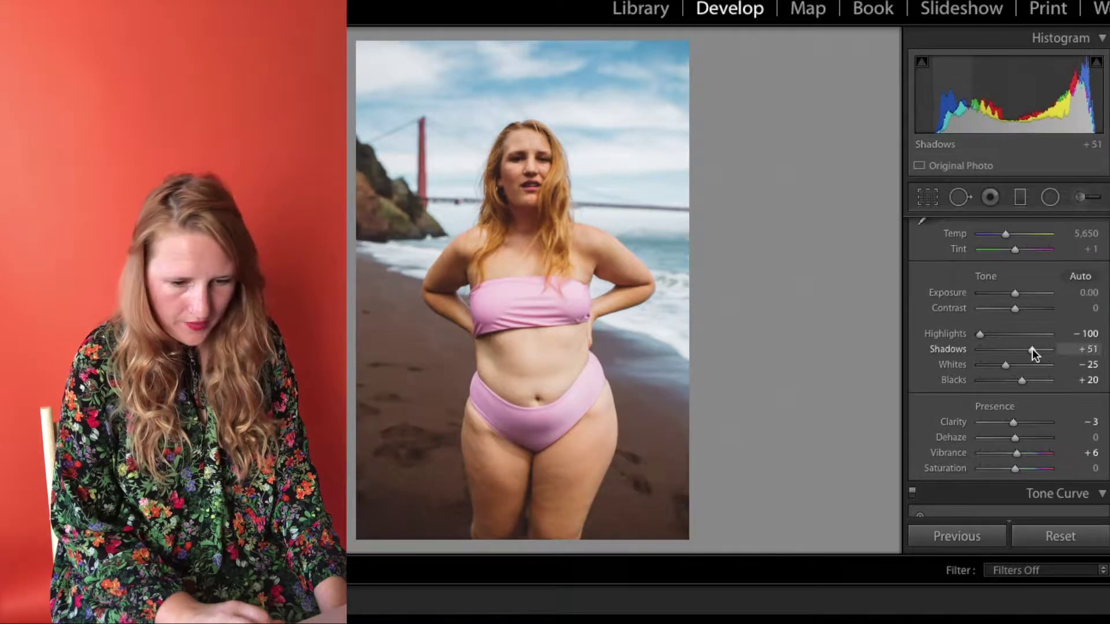
{"action": "left_click_drag", "start_coordinate": [1032, 349], "coordinate": [1033, 350]}
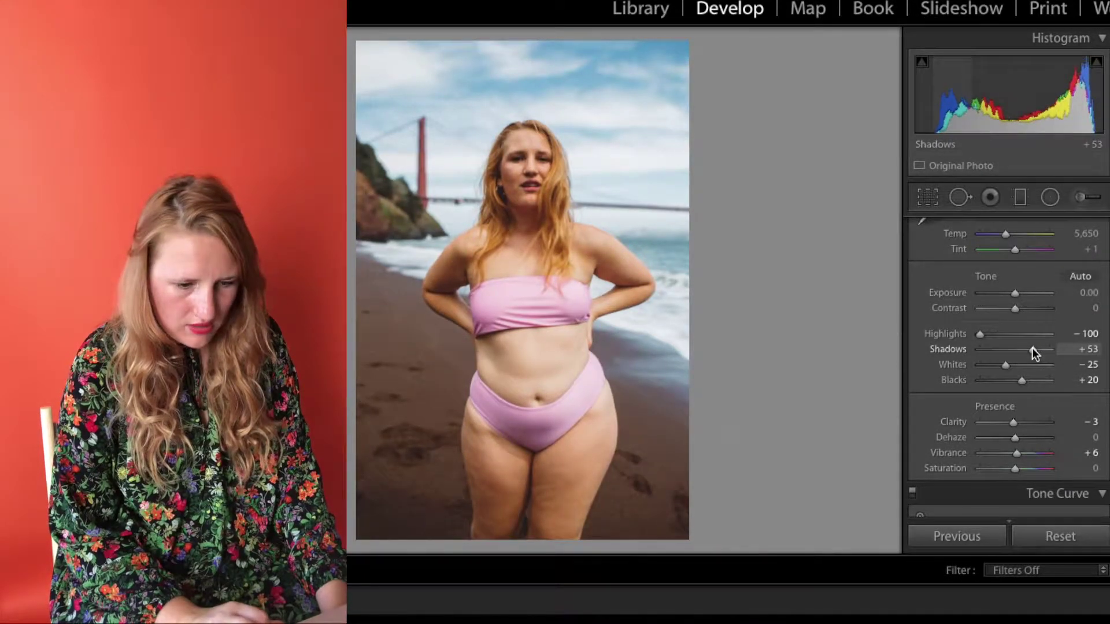
Try warming the white balance, then undo the tint and temperature changes so Tint returns to +1
{"action": "scroll", "coordinate": [1033, 349], "scroll_direction": "up", "scroll_amount": 1}
{"action": "scroll", "coordinate": [1033, 350], "scroll_direction": "up", "scroll_amount": 2}
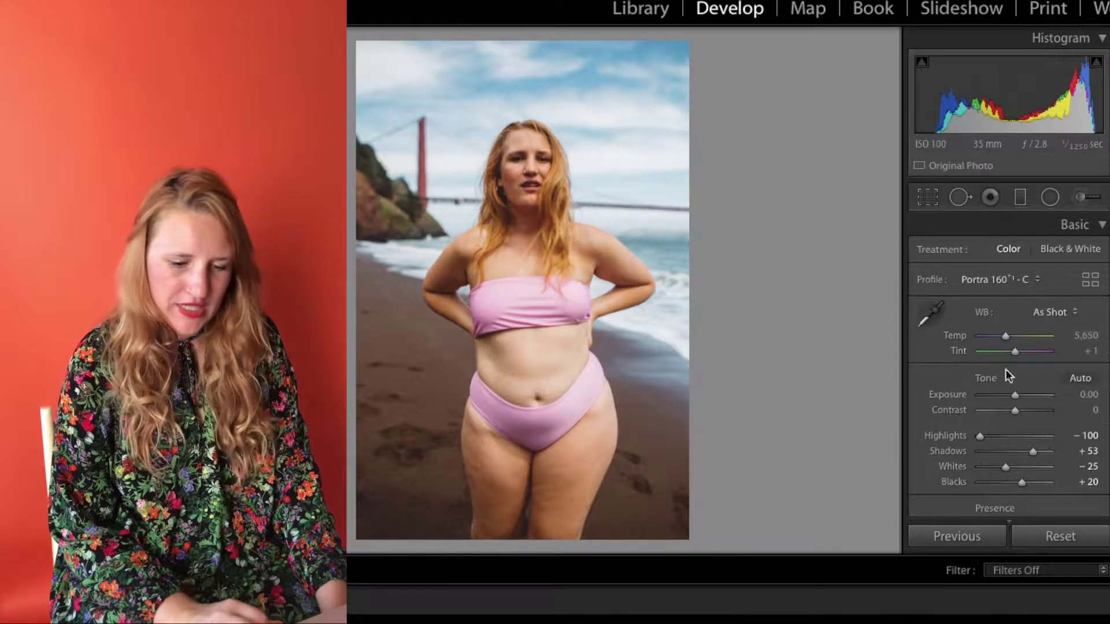
{"action": "mouse_move", "coordinate": [1001, 332]}
{"action": "left_mouse_down"}
{"action": "mouse_move", "coordinate": [1028, 355]}
{"action": "mouse_move", "coordinate": [1006, 353]}
{"action": "left_mouse_up"}
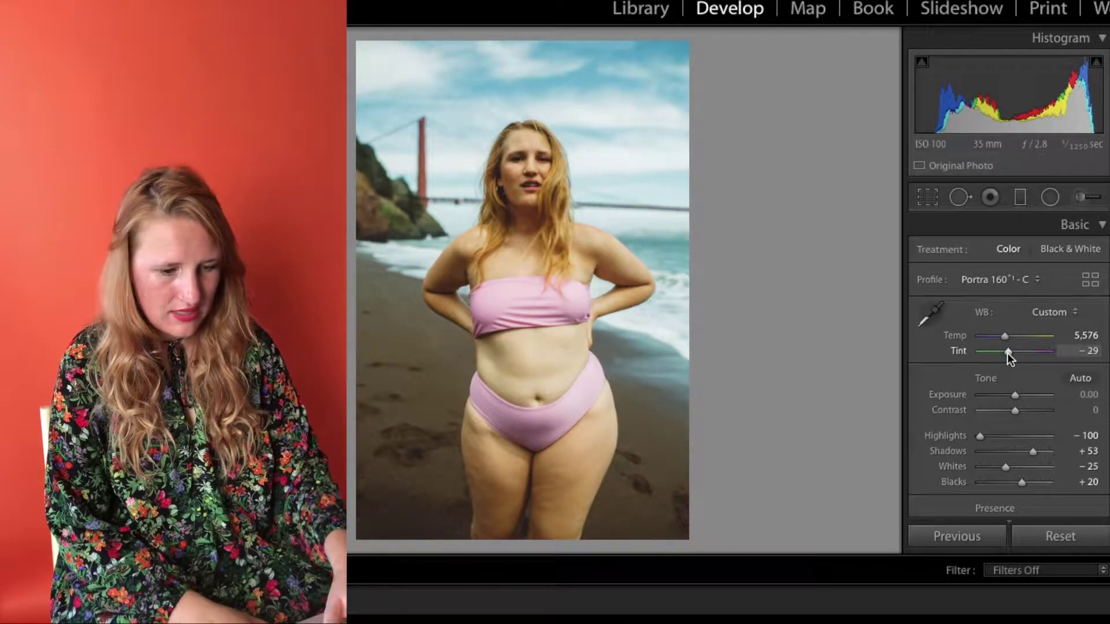
{"action": "key", "text": "ctrl+z"}
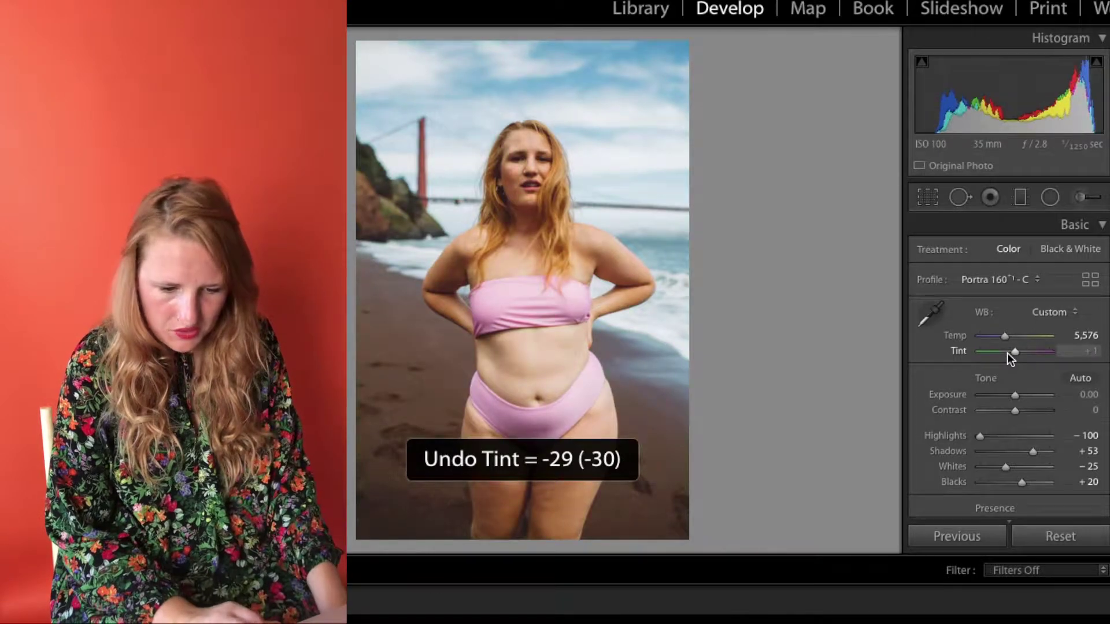
{"action": "key", "text": "ctrl+z"}
Give the shadows an orange split tone (Hue 23) at 10% saturation
{"action": "scroll", "coordinate": [1007, 353], "scroll_direction": "down", "scroll_amount": 3}
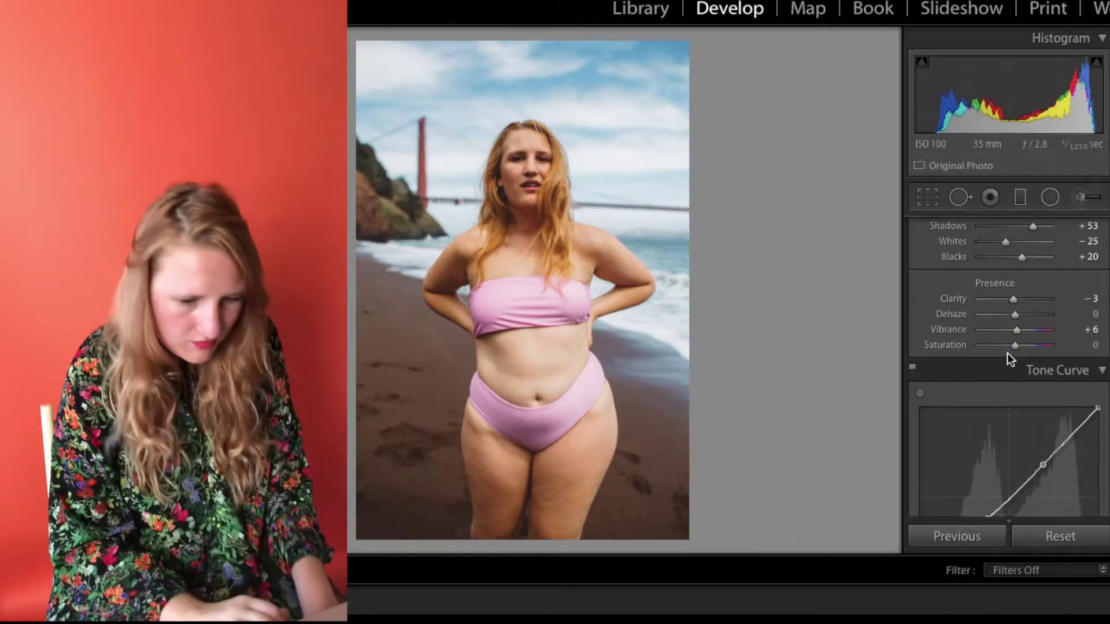
{"action": "scroll", "coordinate": [1007, 353], "scroll_direction": "down", "scroll_amount": 5}
{"action": "scroll", "coordinate": [1006, 353], "scroll_direction": "down", "scroll_amount": 4}
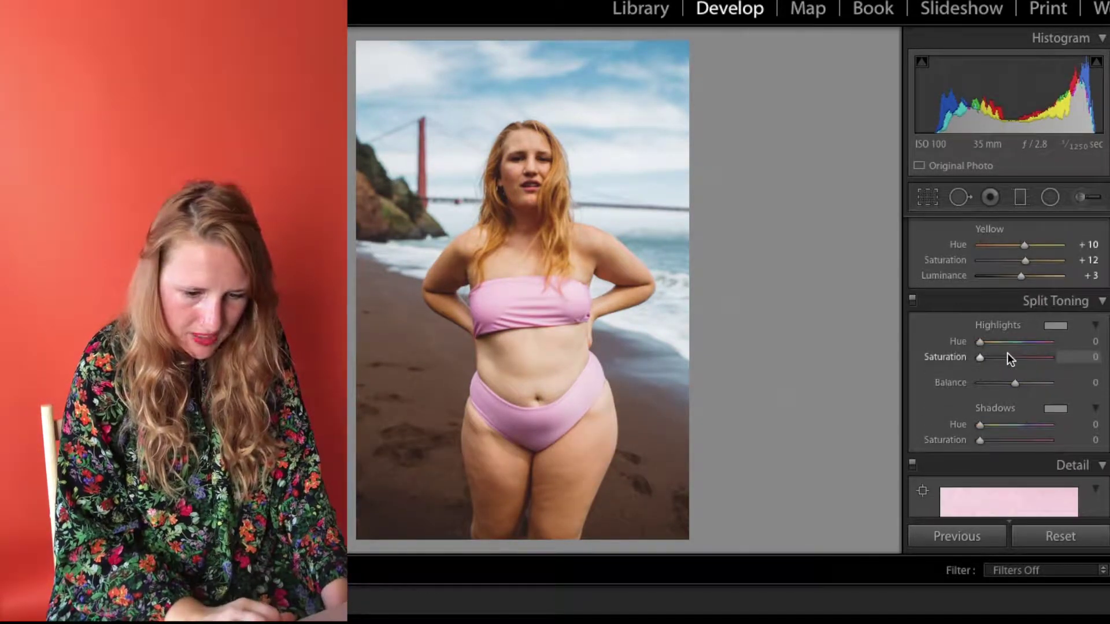
{"action": "left_click", "coordinate": [1054, 408]}
{"action": "left_click", "coordinate": [726, 410]}
{"action": "left_click_drag", "start_coordinate": [969, 507], "coordinate": [900, 507]}
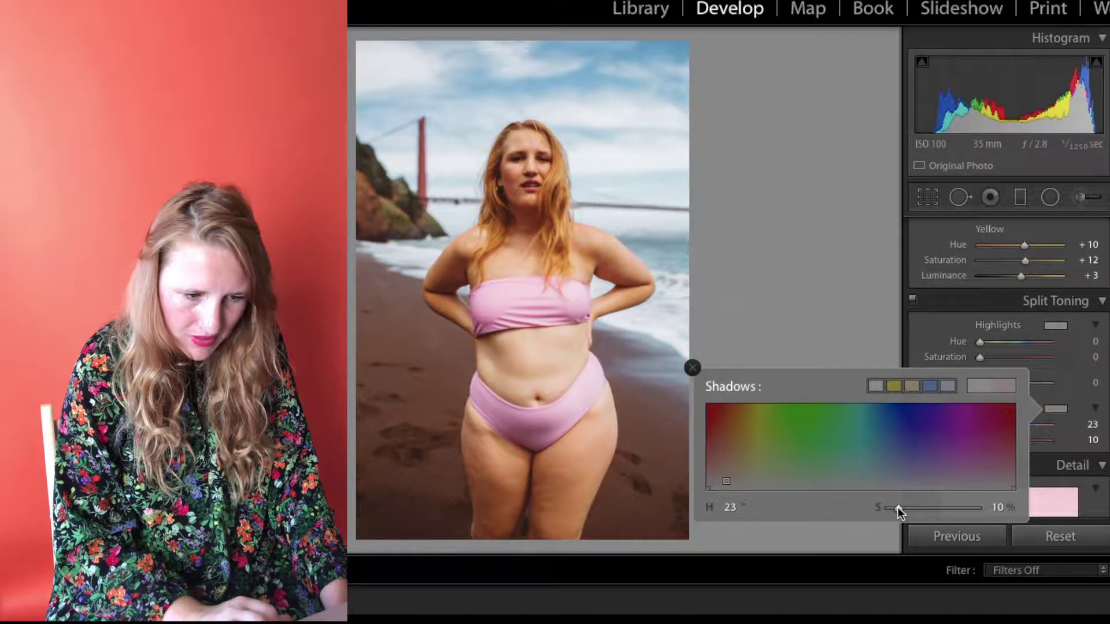
{"action": "scroll", "coordinate": [967, 375], "scroll_direction": "down", "scroll_amount": 5}
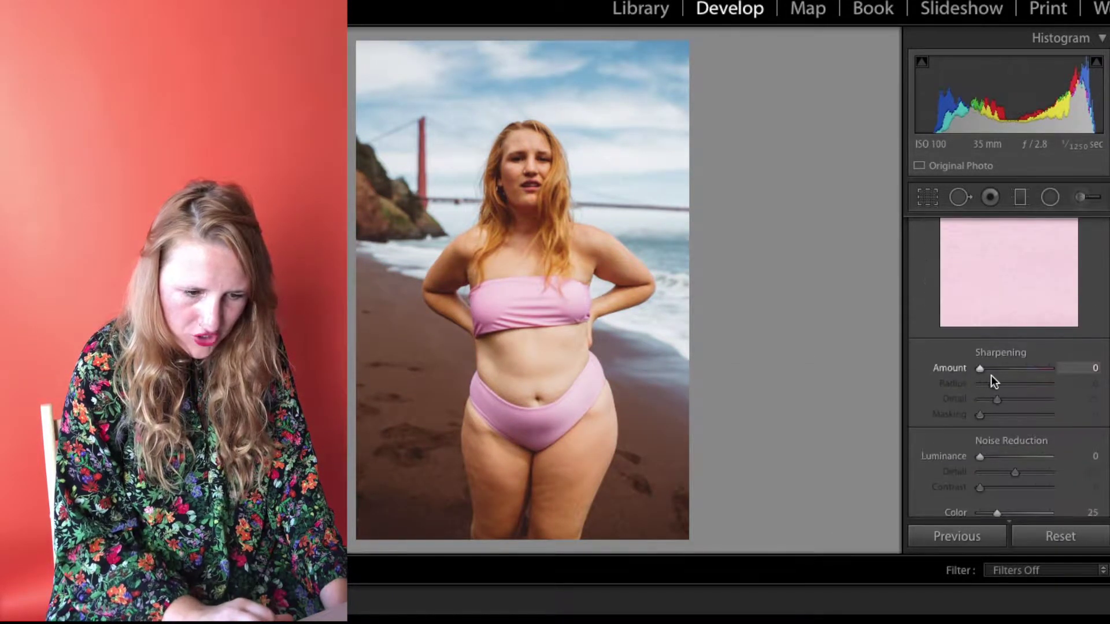
{"action": "scroll", "coordinate": [1006, 363], "scroll_direction": "up", "scroll_amount": 10}
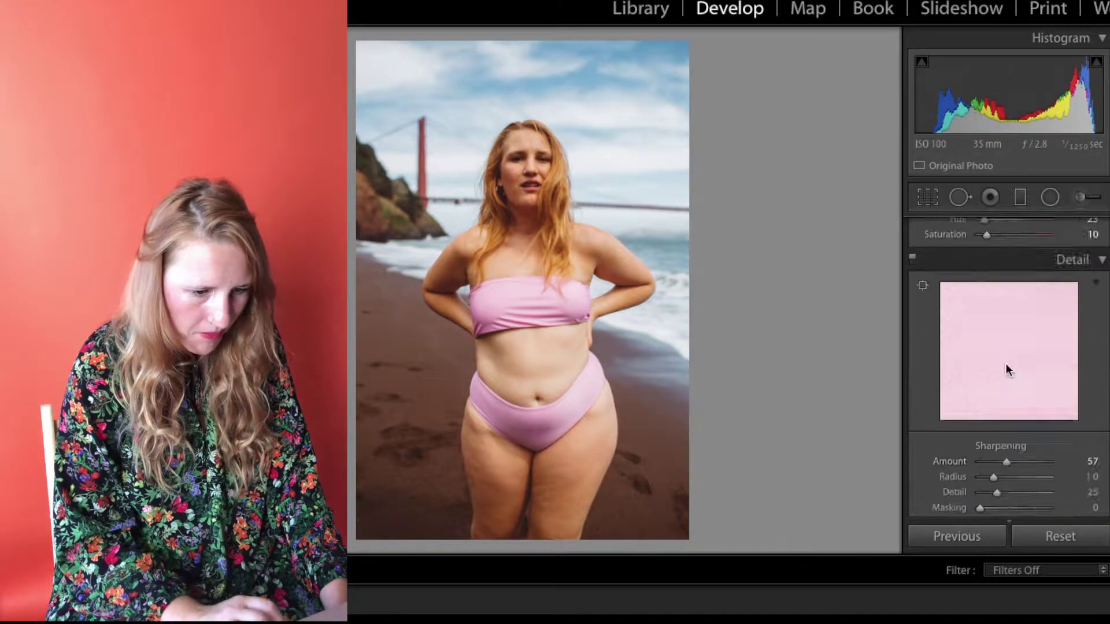
Paint an Adjustment Brush effect over the face and hair with Amount 1.75
{"action": "left_click", "coordinate": [1082, 202]}
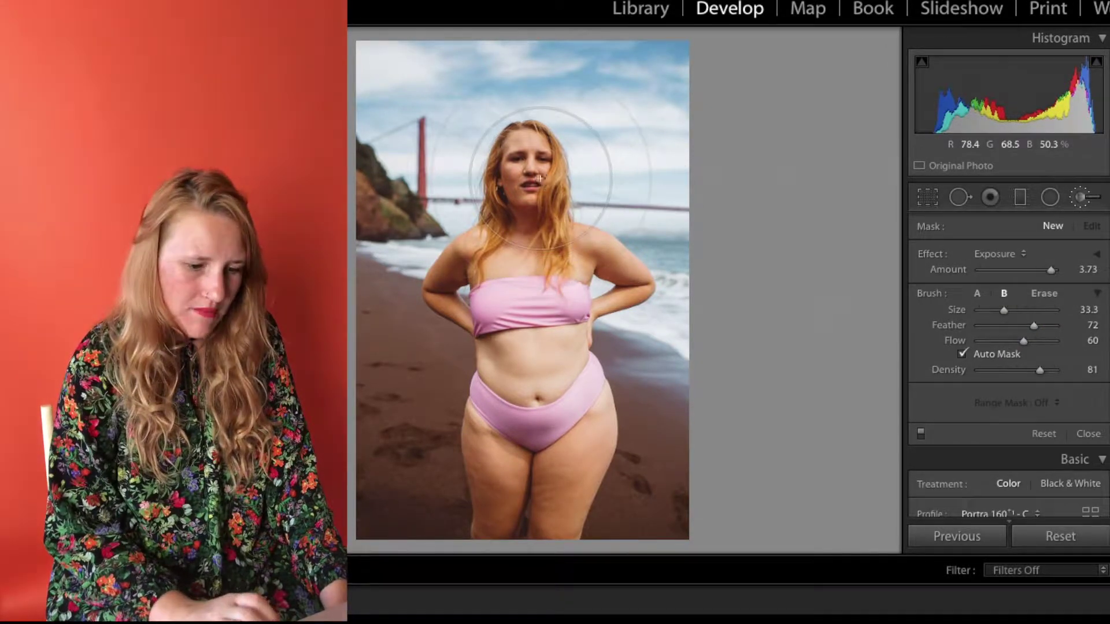
{"action": "left_click", "coordinate": [541, 180]}
{"action": "left_click", "coordinate": [1033, 269]}
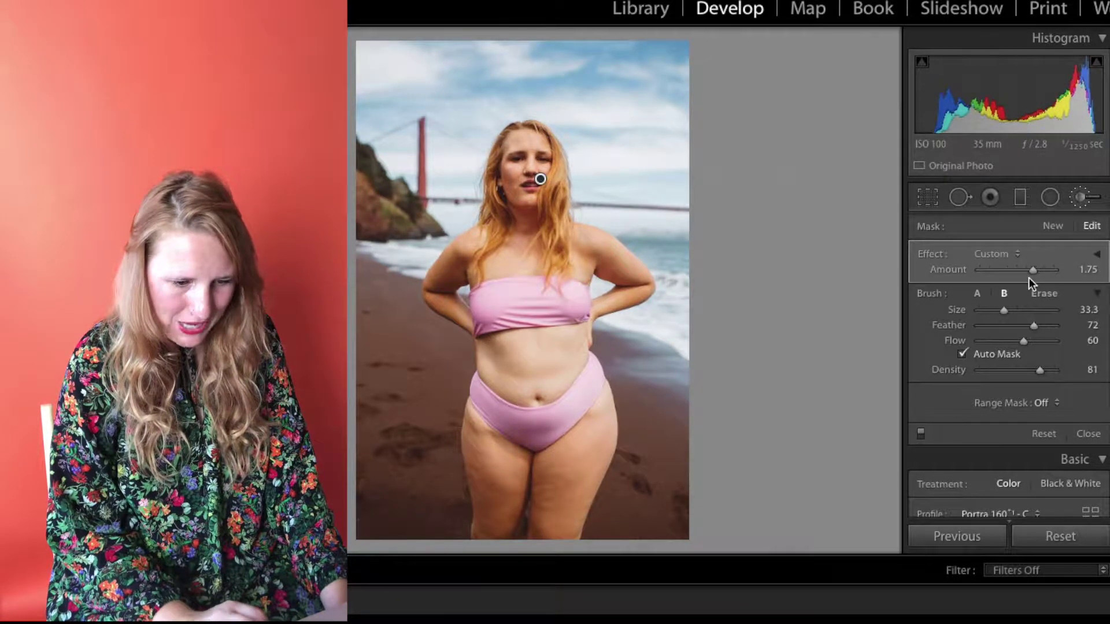
{"action": "scroll", "coordinate": [1028, 376], "scroll_direction": "down", "scroll_amount": 5}
{"action": "scroll", "coordinate": [1047, 389], "scroll_direction": "down", "scroll_amount": 6}
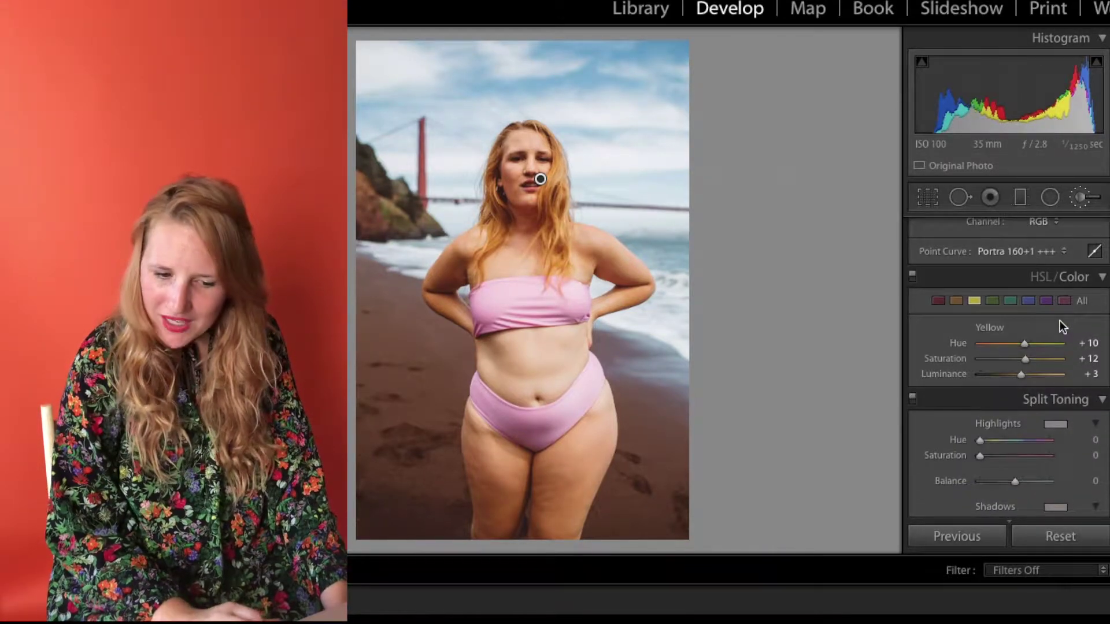
Set Magenta Saturation to +44 and Luminance to -19 for the pink swimsuit
{"action": "left_click", "coordinate": [1064, 301]}
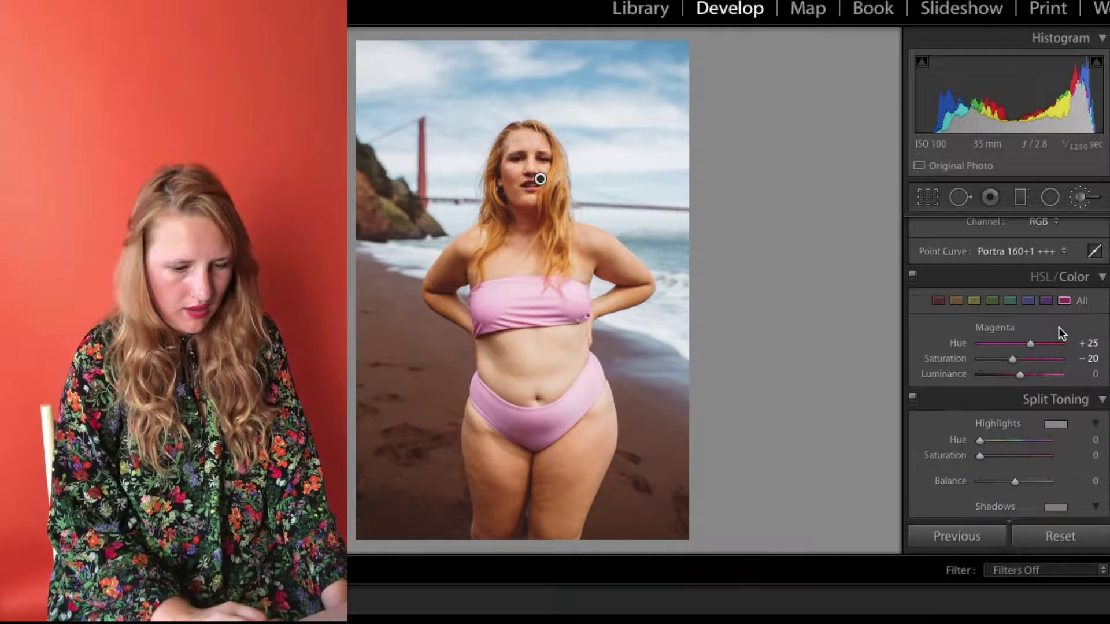
{"action": "left_click", "coordinate": [1039, 360]}
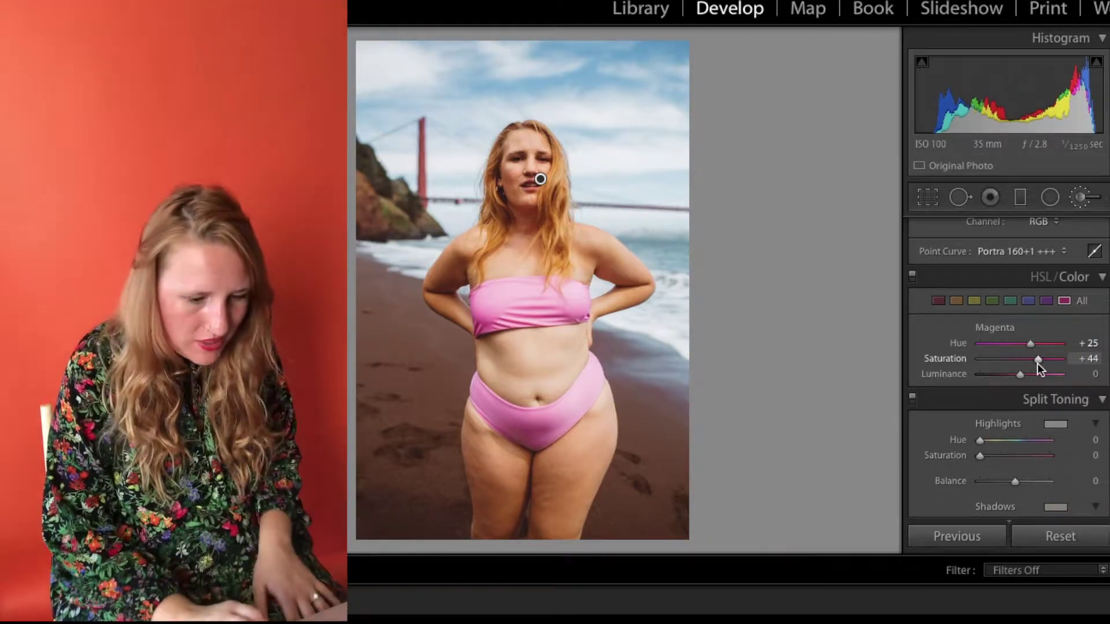
{"action": "left_click_drag", "start_coordinate": [1020, 374], "coordinate": [1012, 375]}
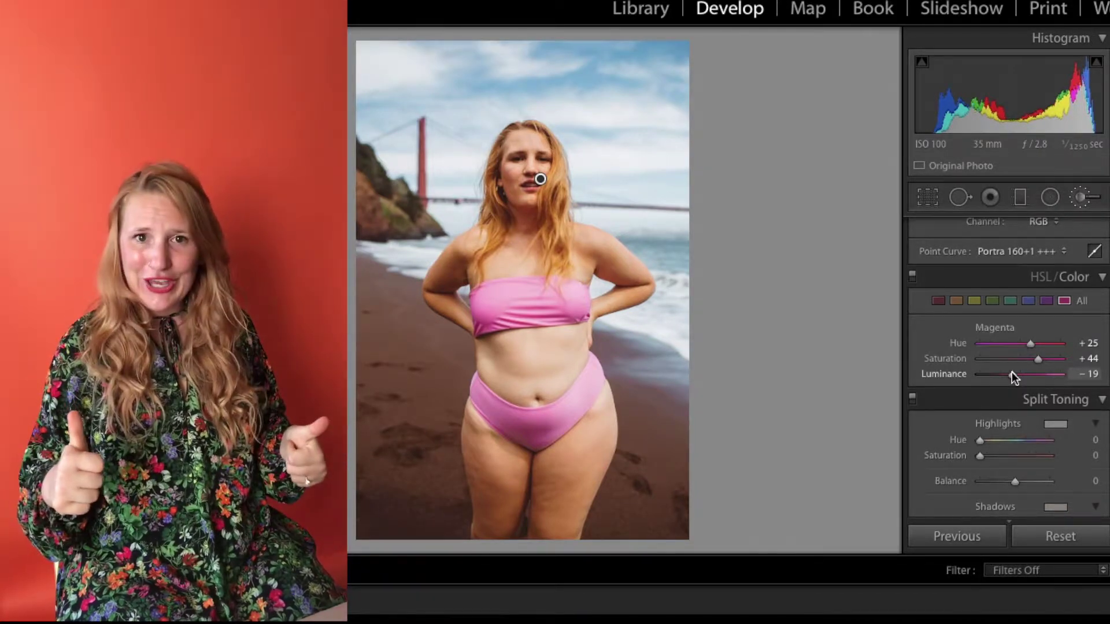
Darken Blue Luminance to -58 and Red Luminance to -24
{"action": "left_click", "coordinate": [1028, 301]}
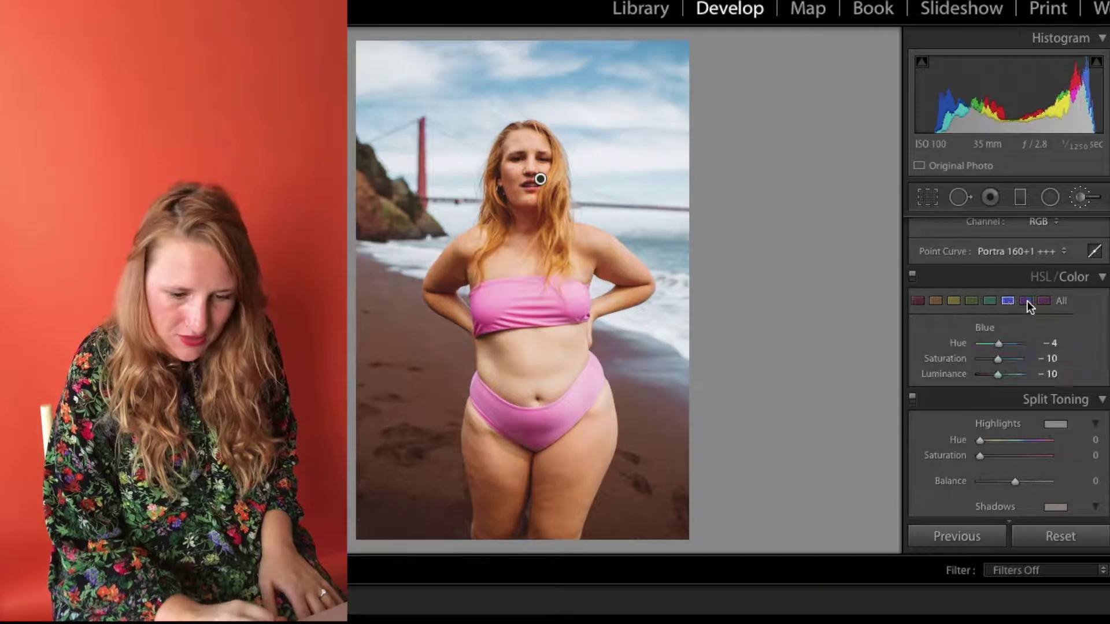
{"action": "left_click_drag", "start_coordinate": [1000, 374], "coordinate": [1023, 361]}
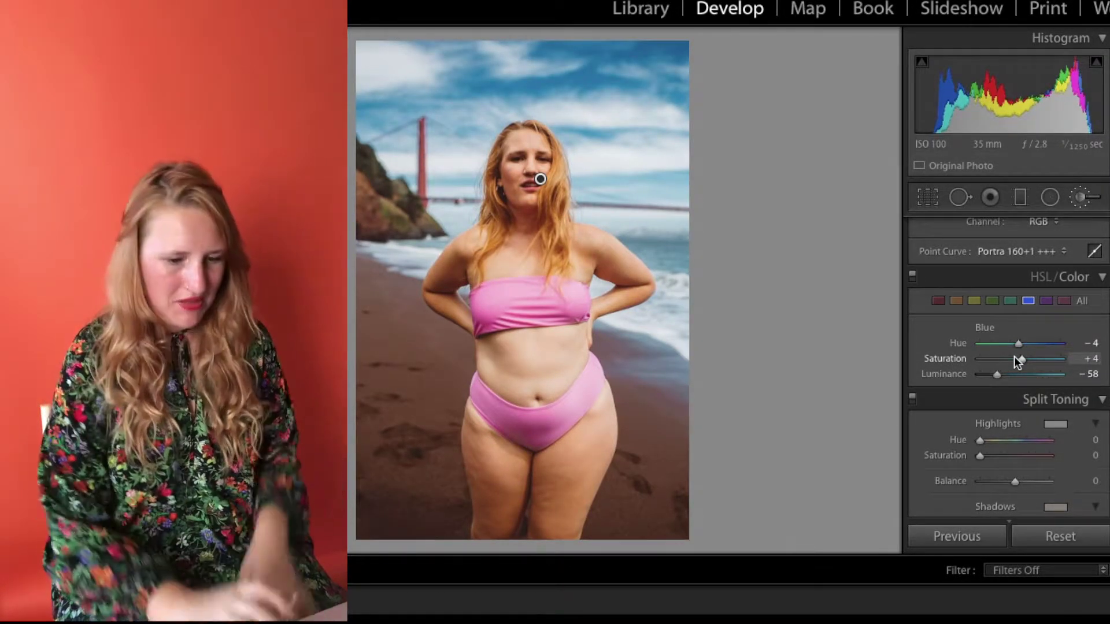
{"action": "left_click", "coordinate": [938, 301]}
{"action": "mouse_move", "coordinate": [992, 373]}
{"action": "left_mouse_down"}
{"action": "mouse_move", "coordinate": [1026, 374]}
{"action": "mouse_move", "coordinate": [1011, 373]}
{"action": "left_mouse_up"}
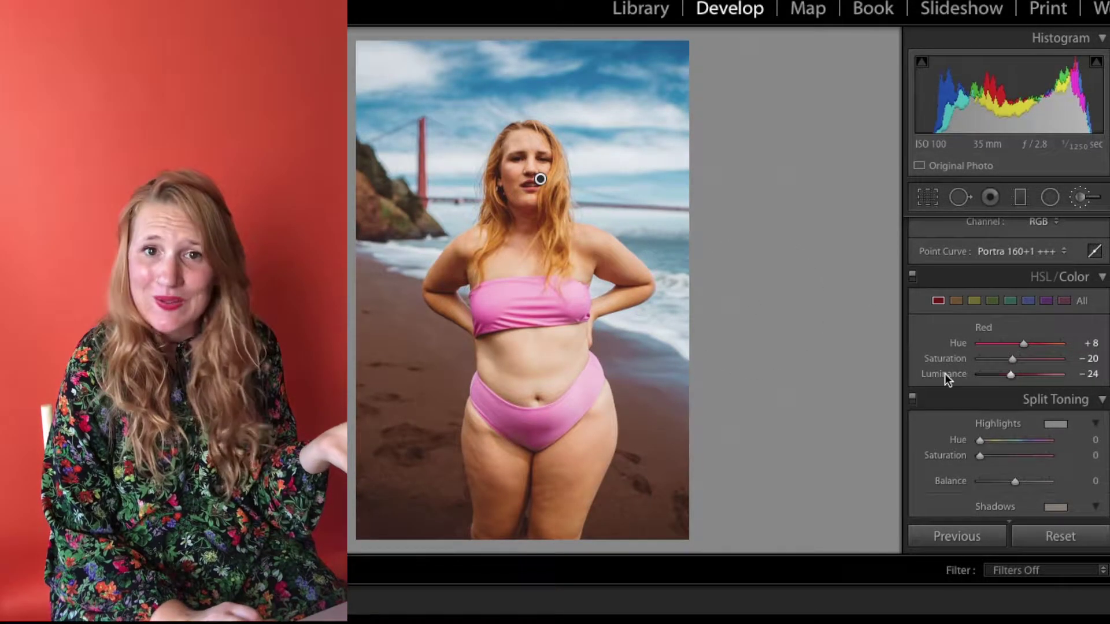
{"action": "scroll", "coordinate": [1018, 427], "scroll_direction": "up", "scroll_amount": 2}
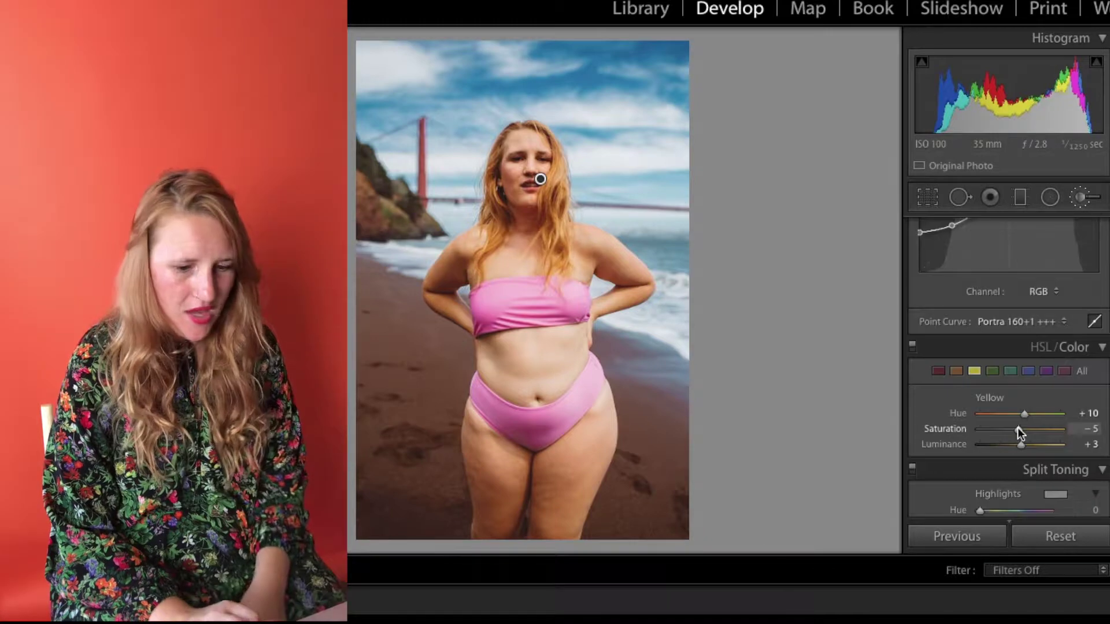
Crop the beach portrait to 4 x 5 / 8 x 10, repositioning it within the frame
{"action": "left_click", "coordinate": [927, 197]}
{"action": "left_click", "coordinate": [1047, 250]}
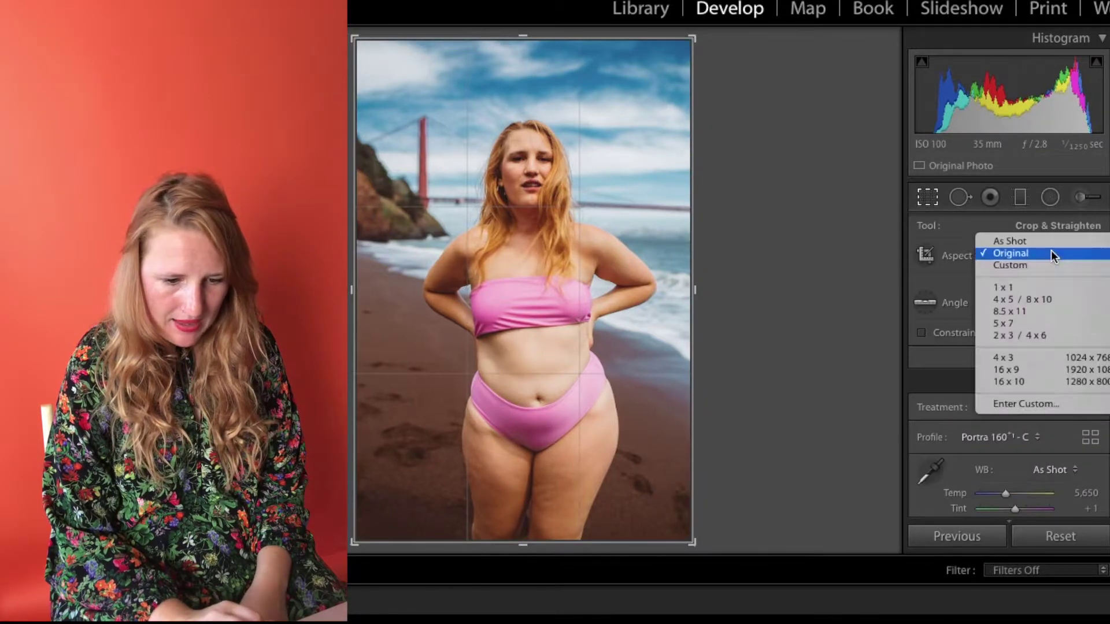
{"action": "left_click", "coordinate": [1046, 301]}
{"action": "left_click_drag", "start_coordinate": [617, 191], "coordinate": [597, 204]}
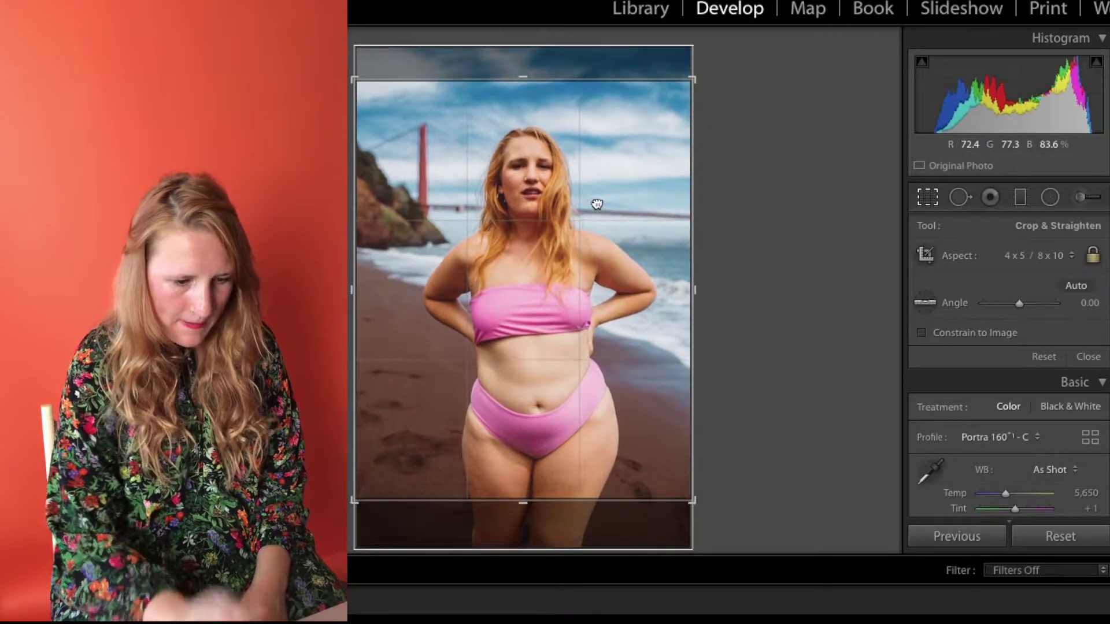
{"action": "key", "text": "Return"}
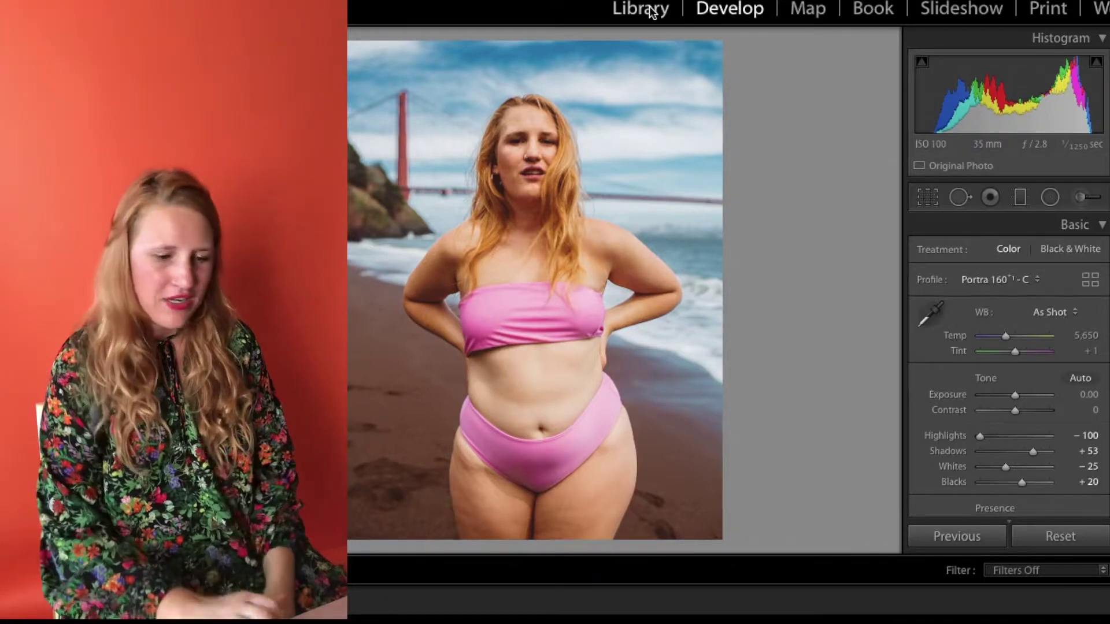
Paste the develop settings onto the Golden Gate hillside photo IMG_9178.CR2 and open it in Develop
{"action": "left_click", "coordinate": [652, 12]}
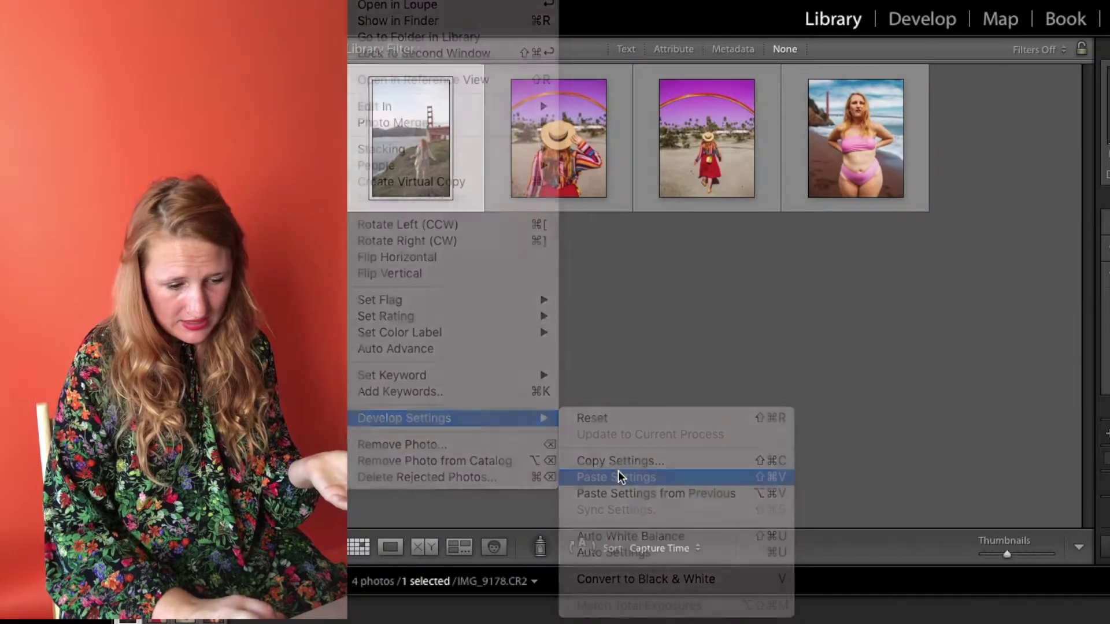
{"action": "left_click", "coordinate": [618, 471]}
{"action": "double_click", "coordinate": [419, 141]}
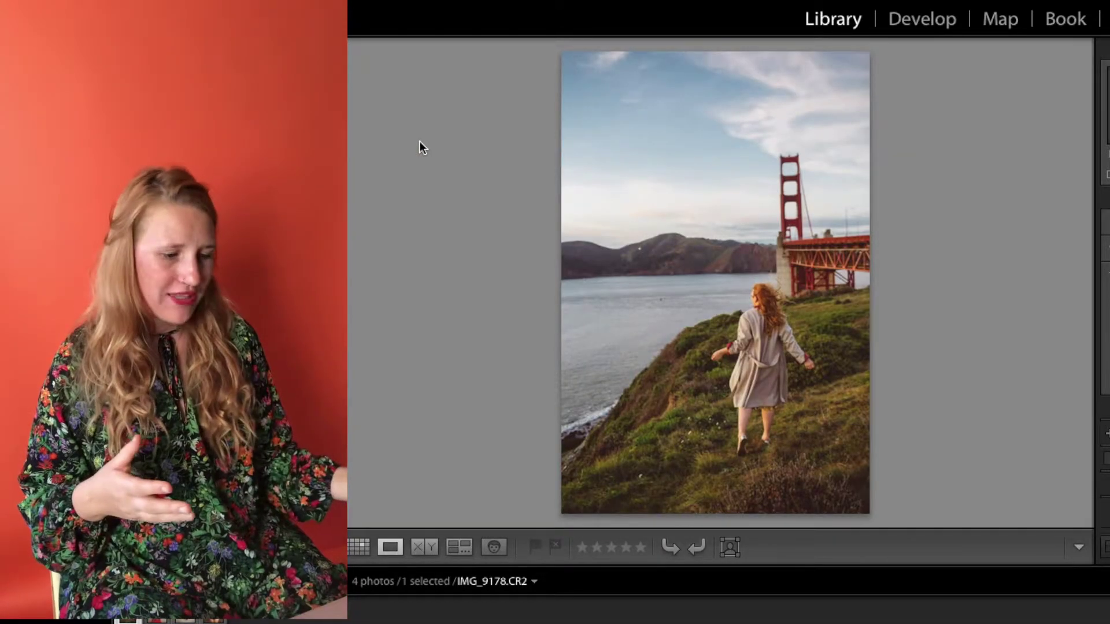
{"action": "left_click", "coordinate": [910, 27]}
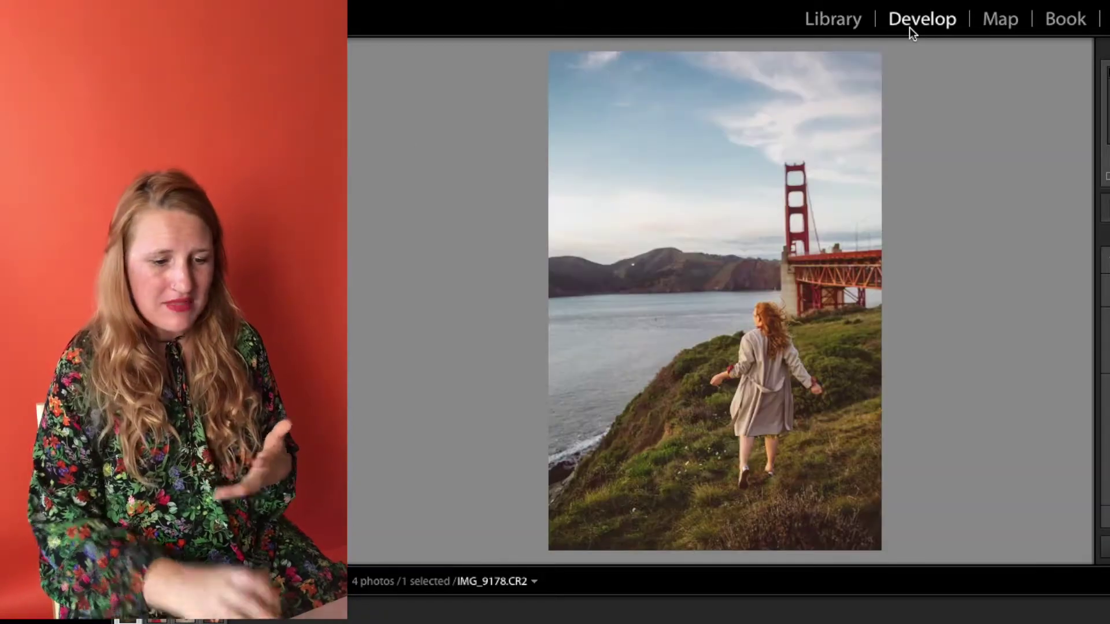